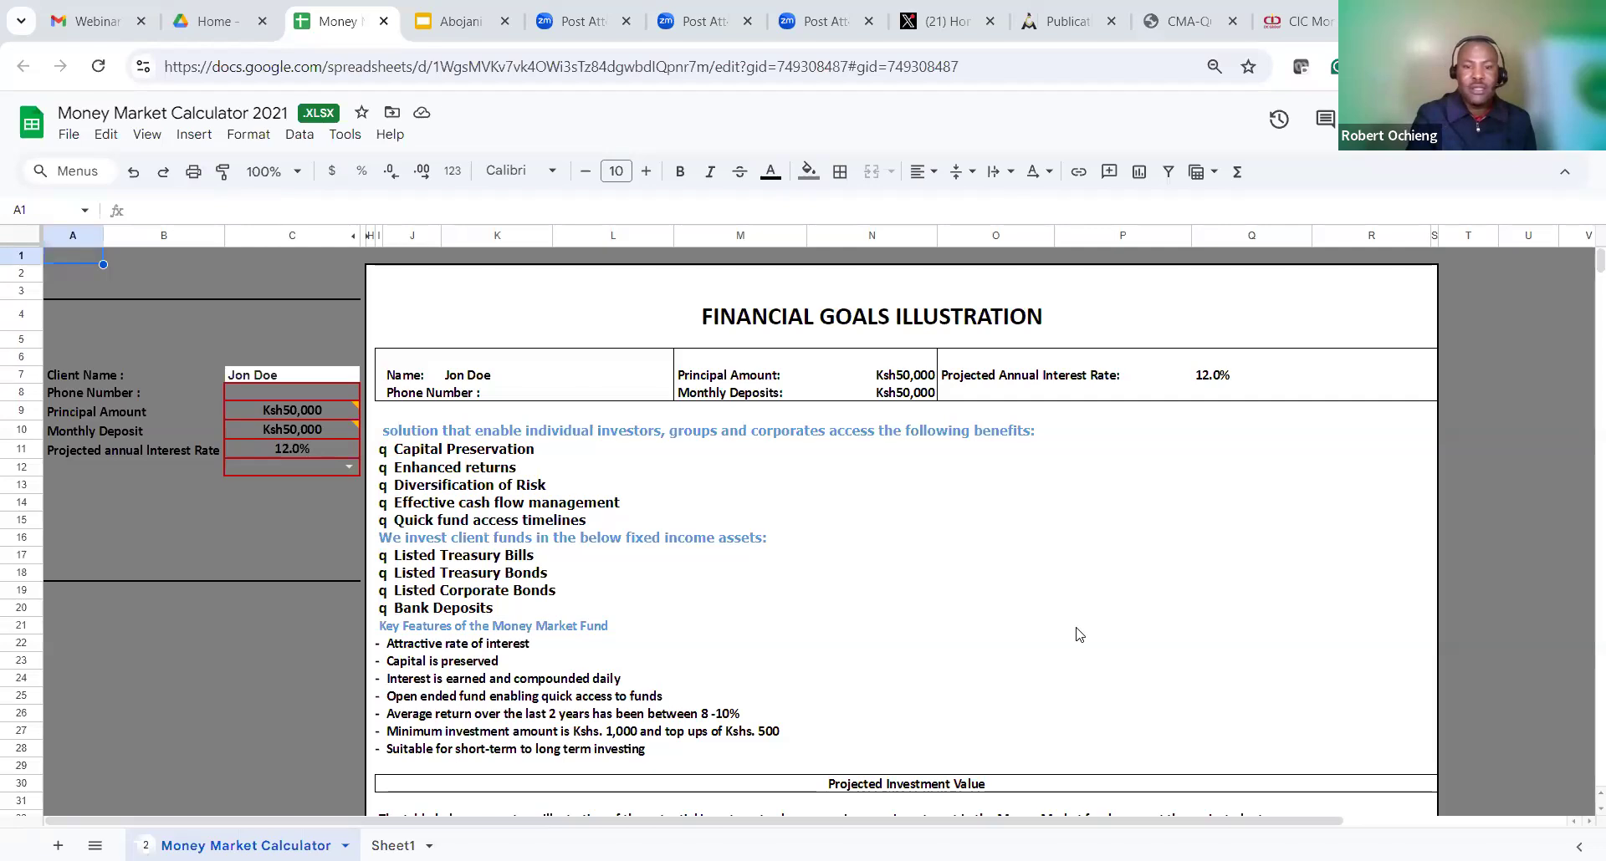
Examine the principal amount input and the monthly and yearly projections in the investment value tables
{"action": "left_click", "coordinate": [276, 410]}
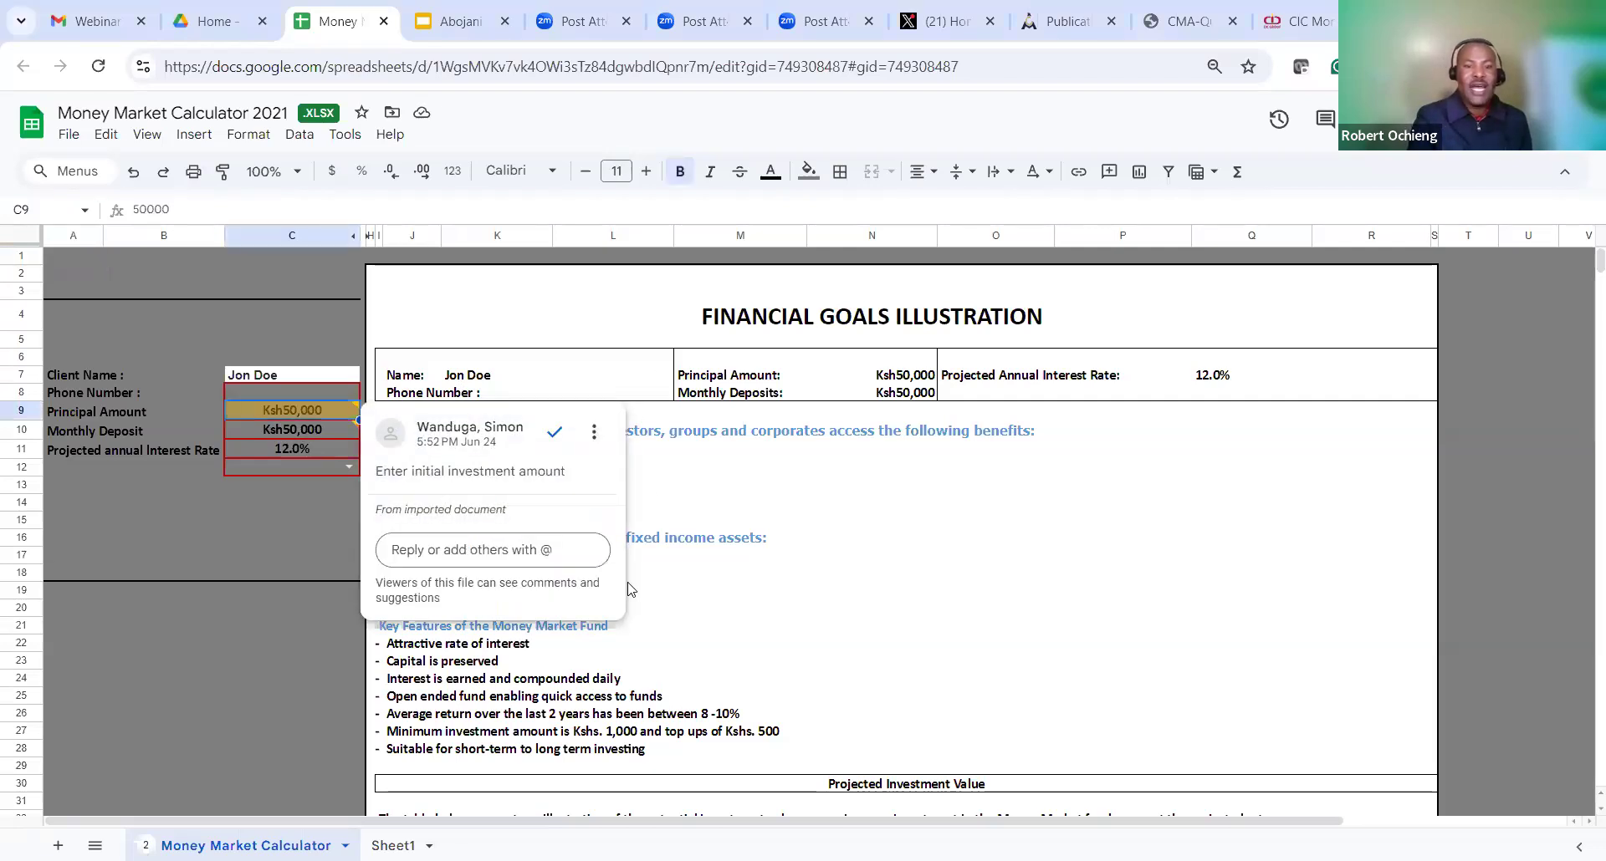
{"action": "left_click", "coordinate": [203, 648]}
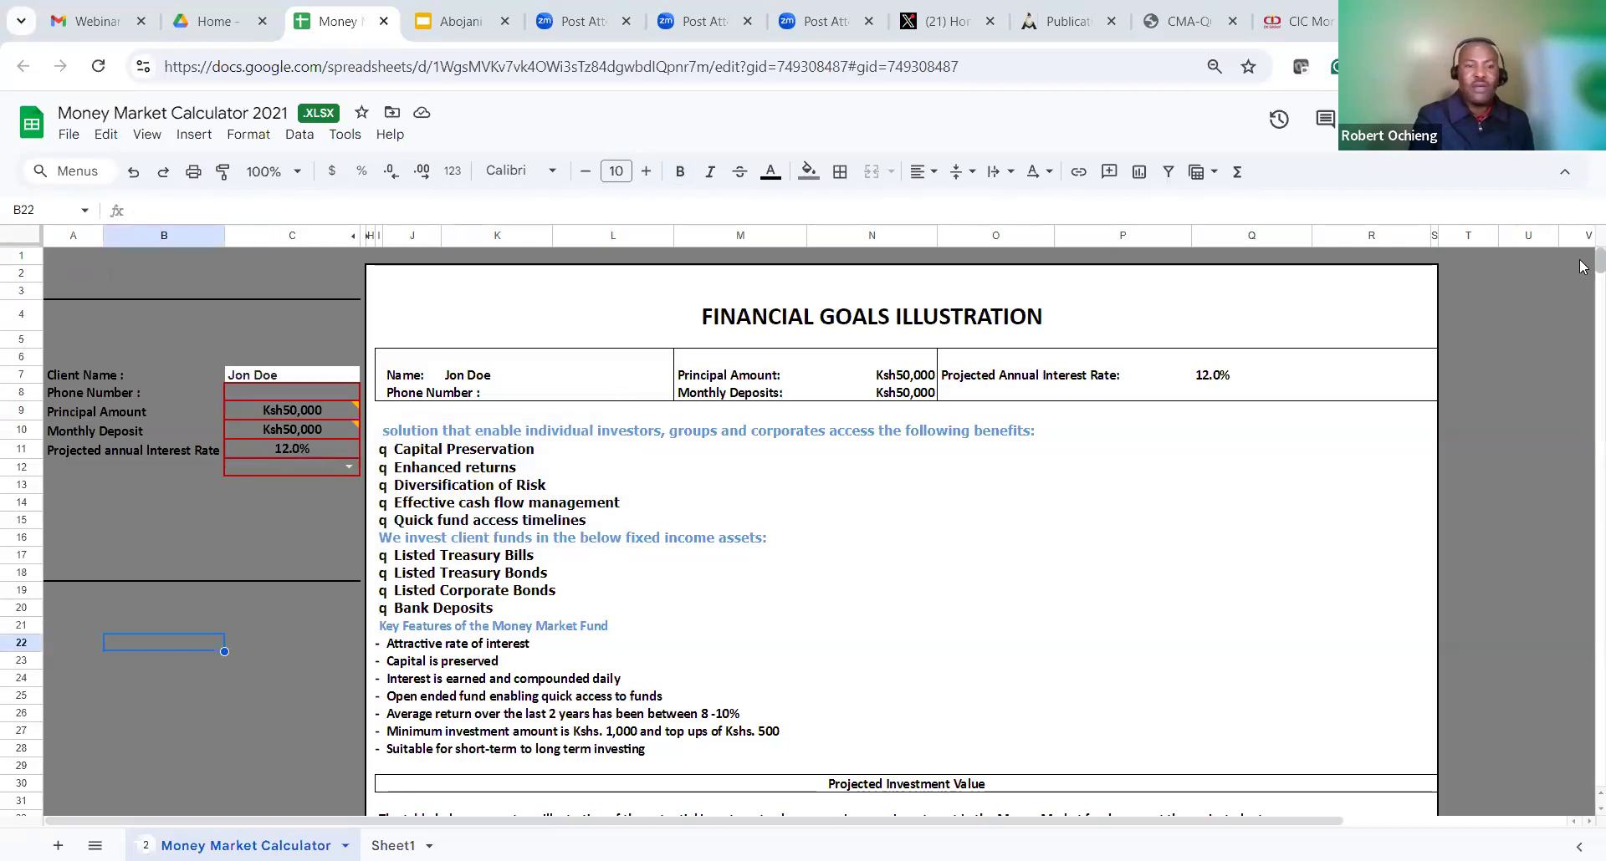
{"action": "scroll", "coordinate": [1580, 276], "scroll_direction": "down", "scroll_amount": 10}
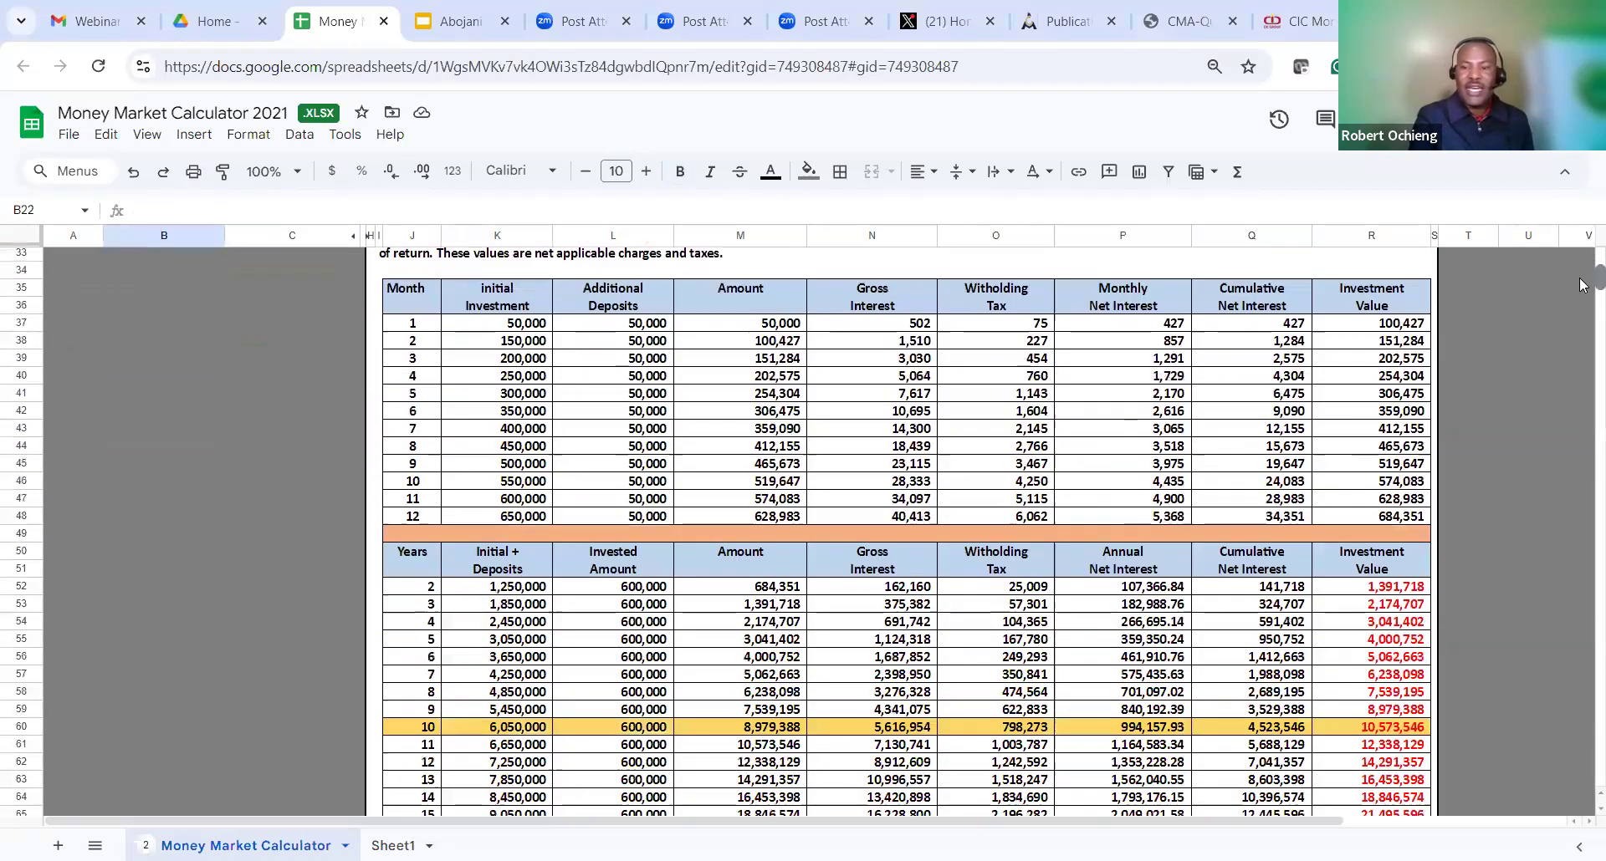
{"action": "scroll", "coordinate": [1380, 713], "scroll_direction": "down", "scroll_amount": 1}
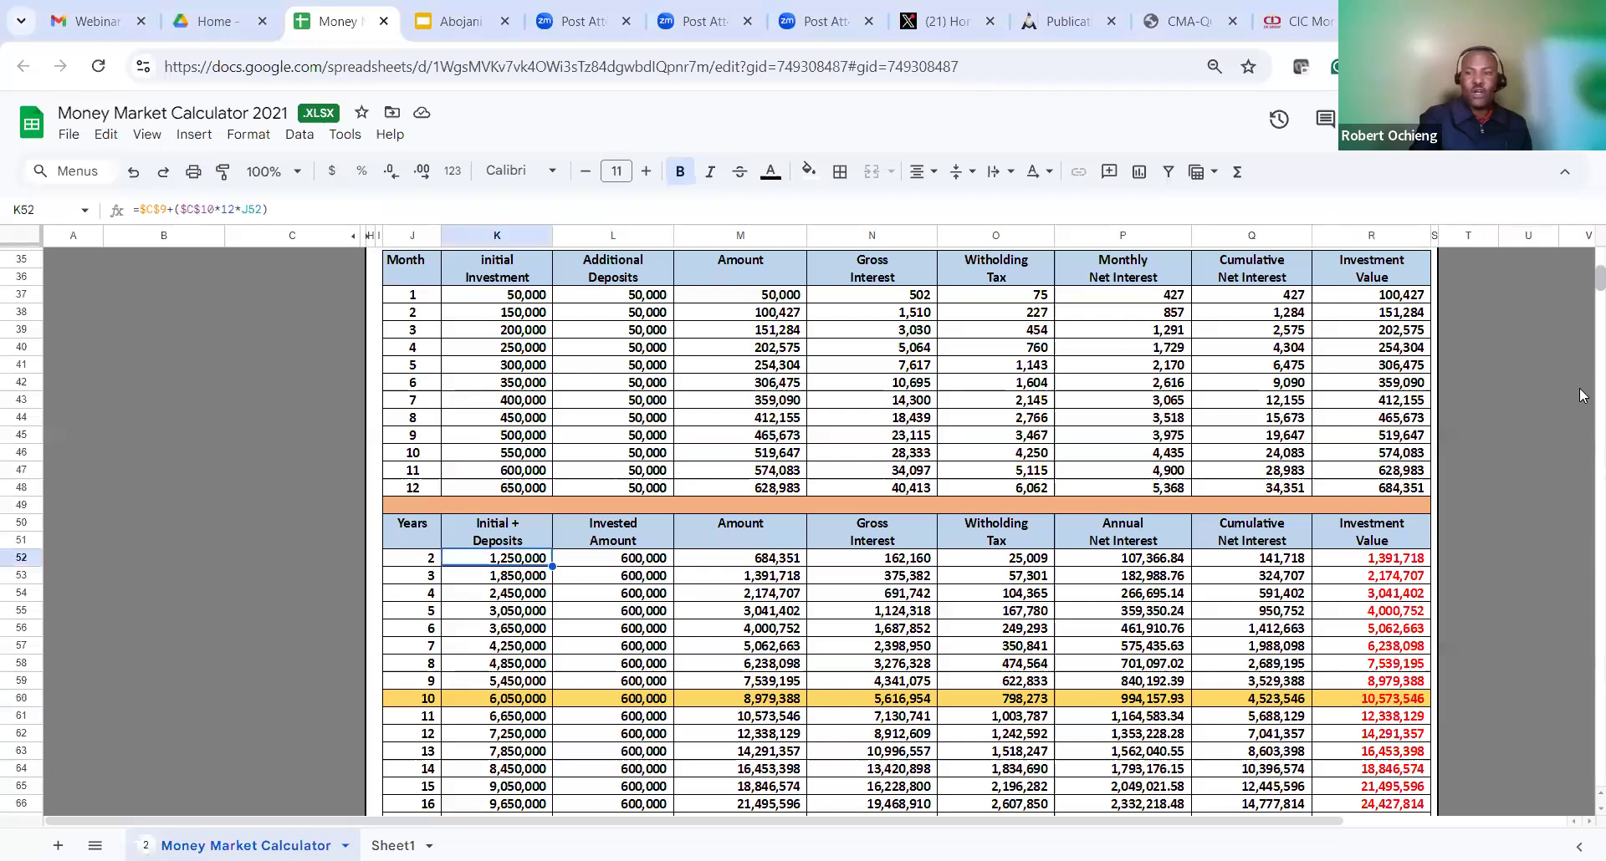
{"action": "left_click_drag", "start_coordinate": [1598, 280], "coordinate": [1598, 268]}
{"action": "scroll", "coordinate": [393, 368], "scroll_direction": "up", "scroll_amount": 2}
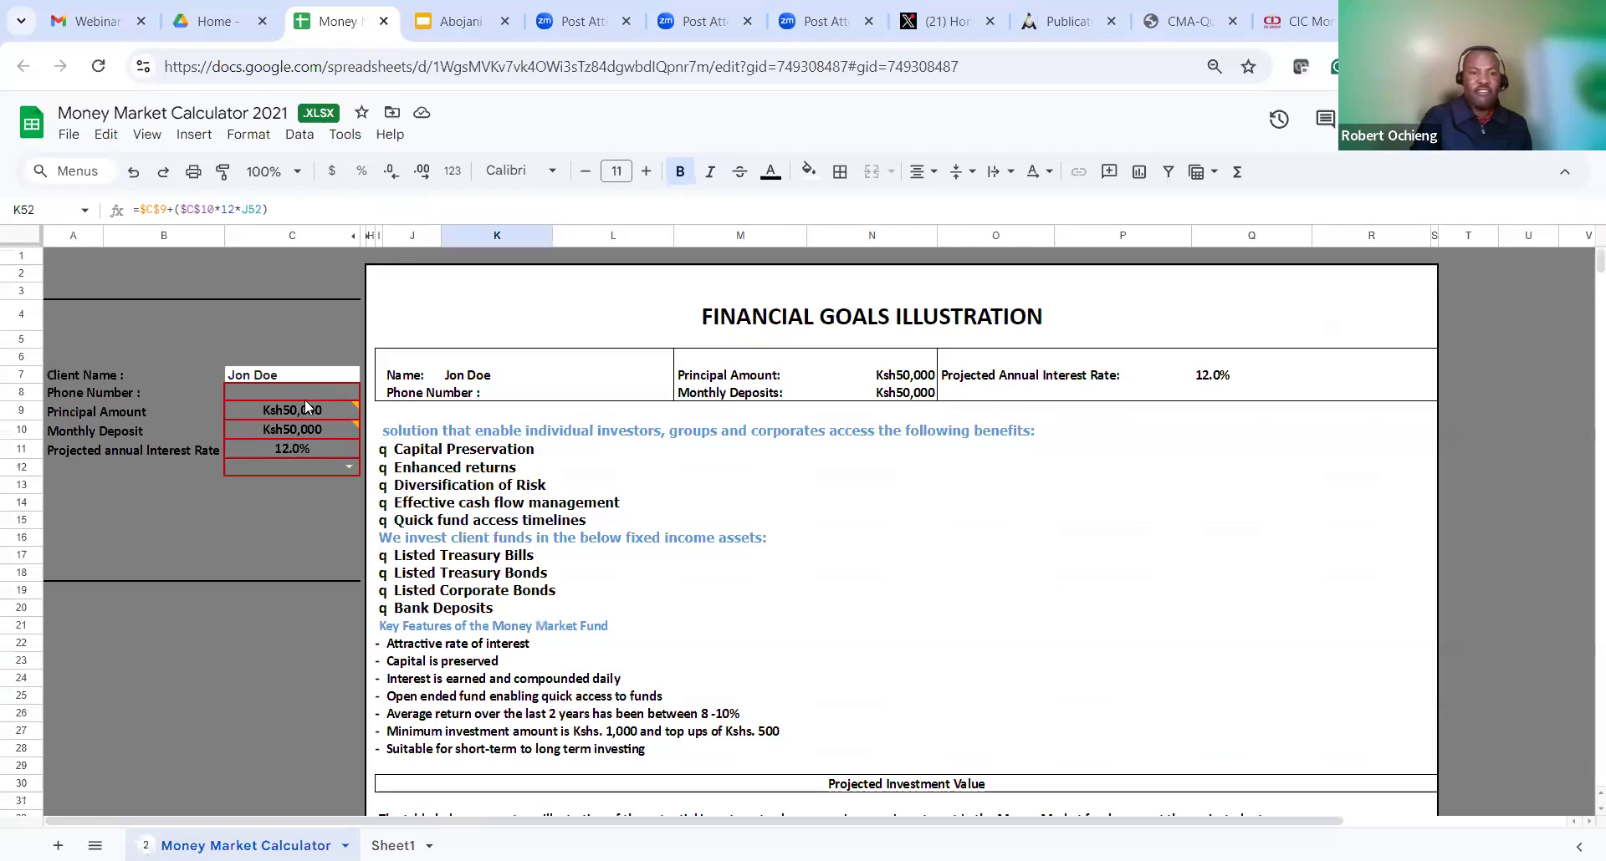
Set the principal amount to 10,500,000 and the monthly deposit to 0
{"action": "left_click", "coordinate": [298, 405]}
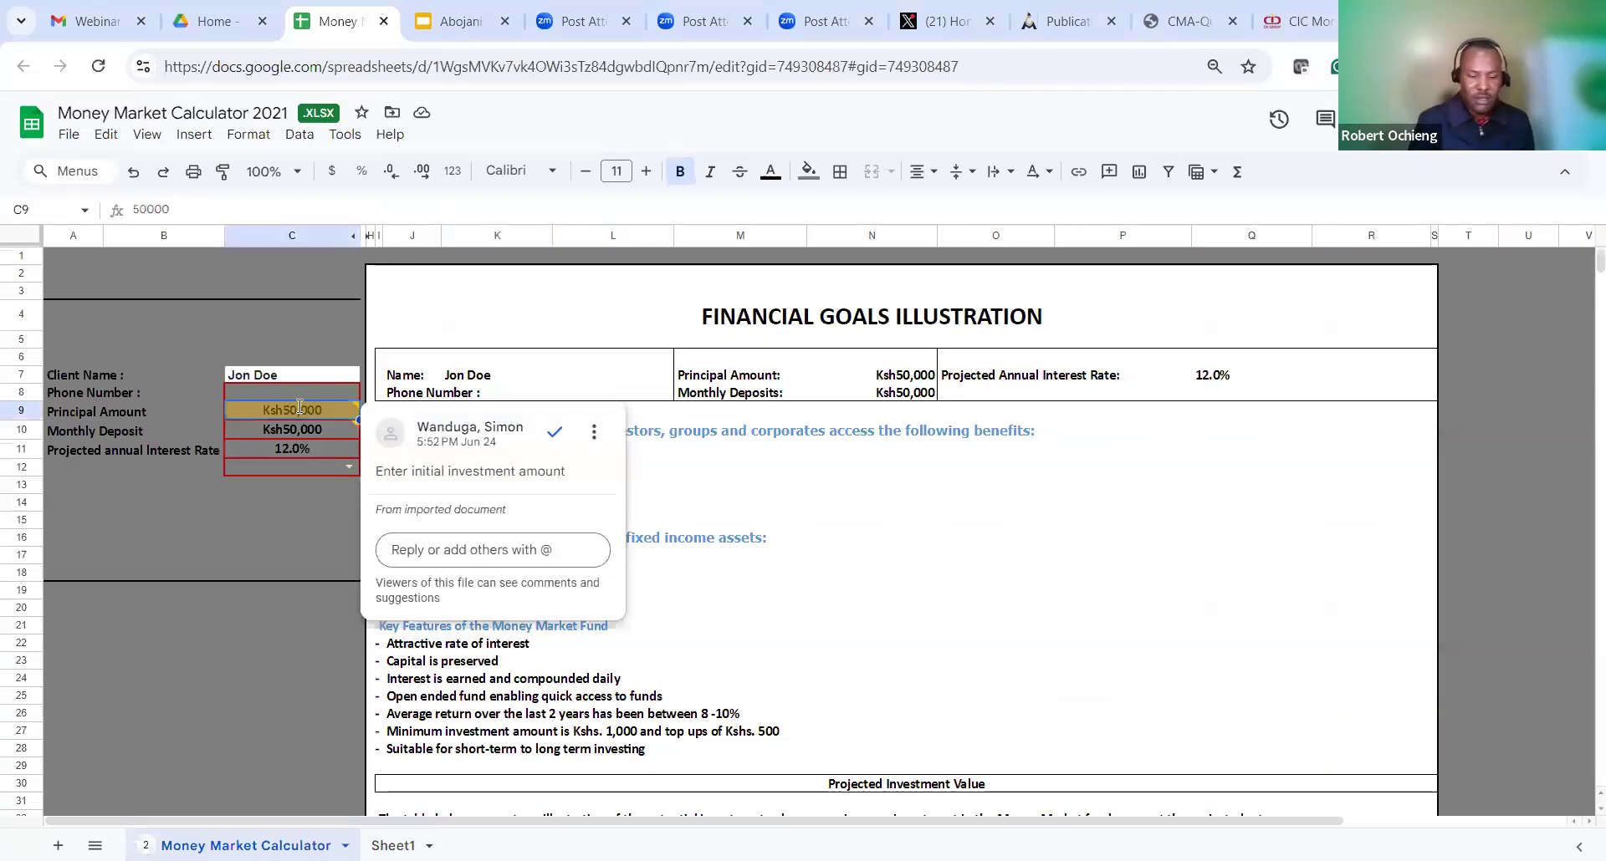
{"action": "type", "text": "10,500,"}
{"action": "type", "text": "000"}
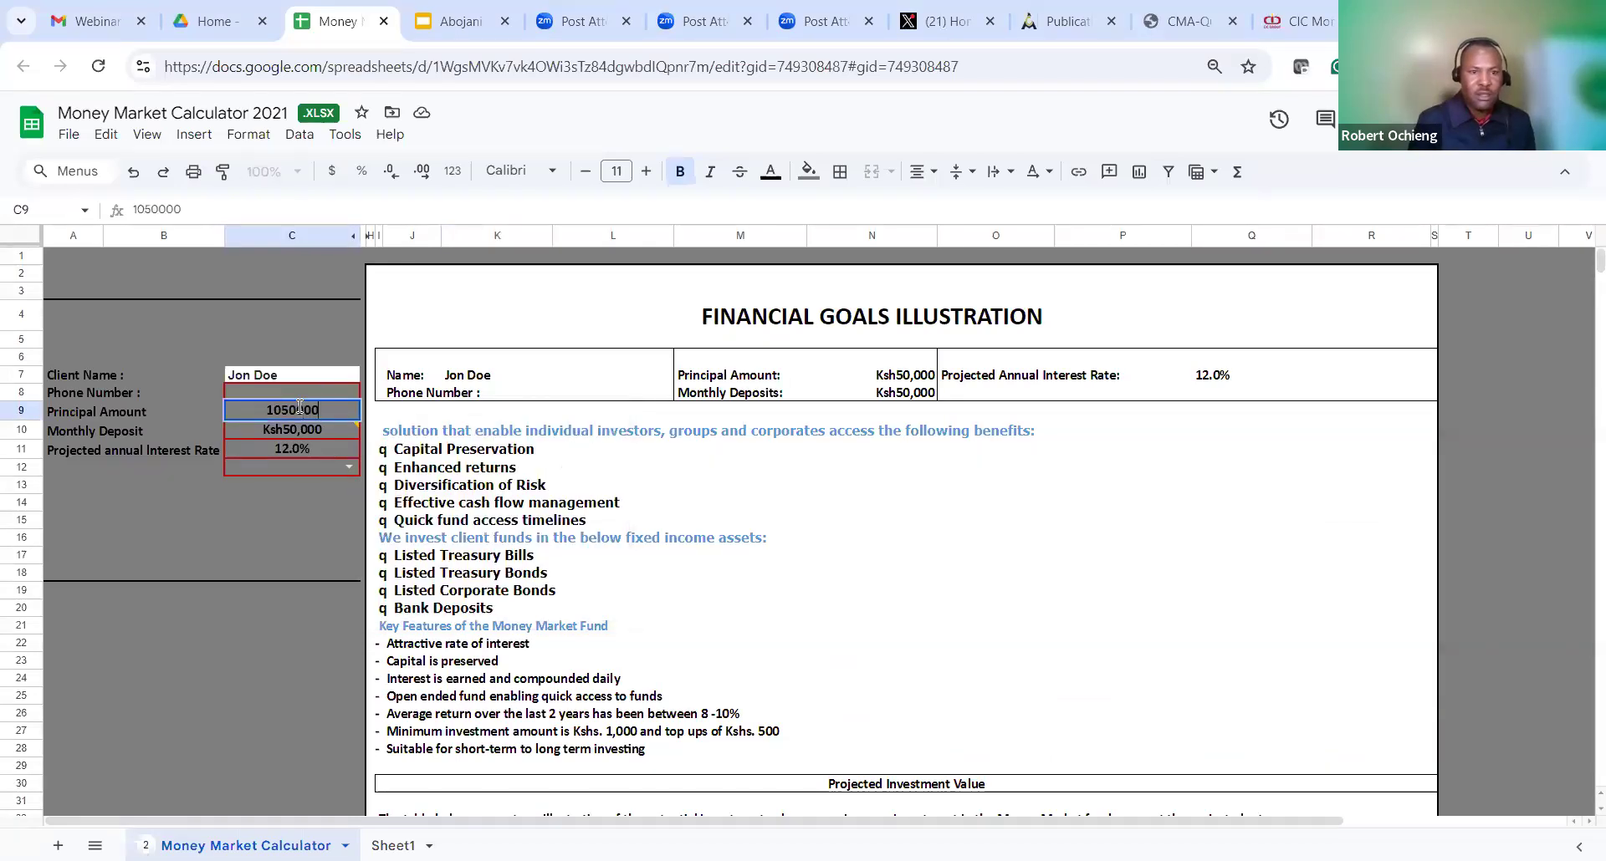
{"action": "left_click", "coordinate": [323, 448]}
{"action": "left_click", "coordinate": [291, 429]}
{"action": "type", "text": "0"}
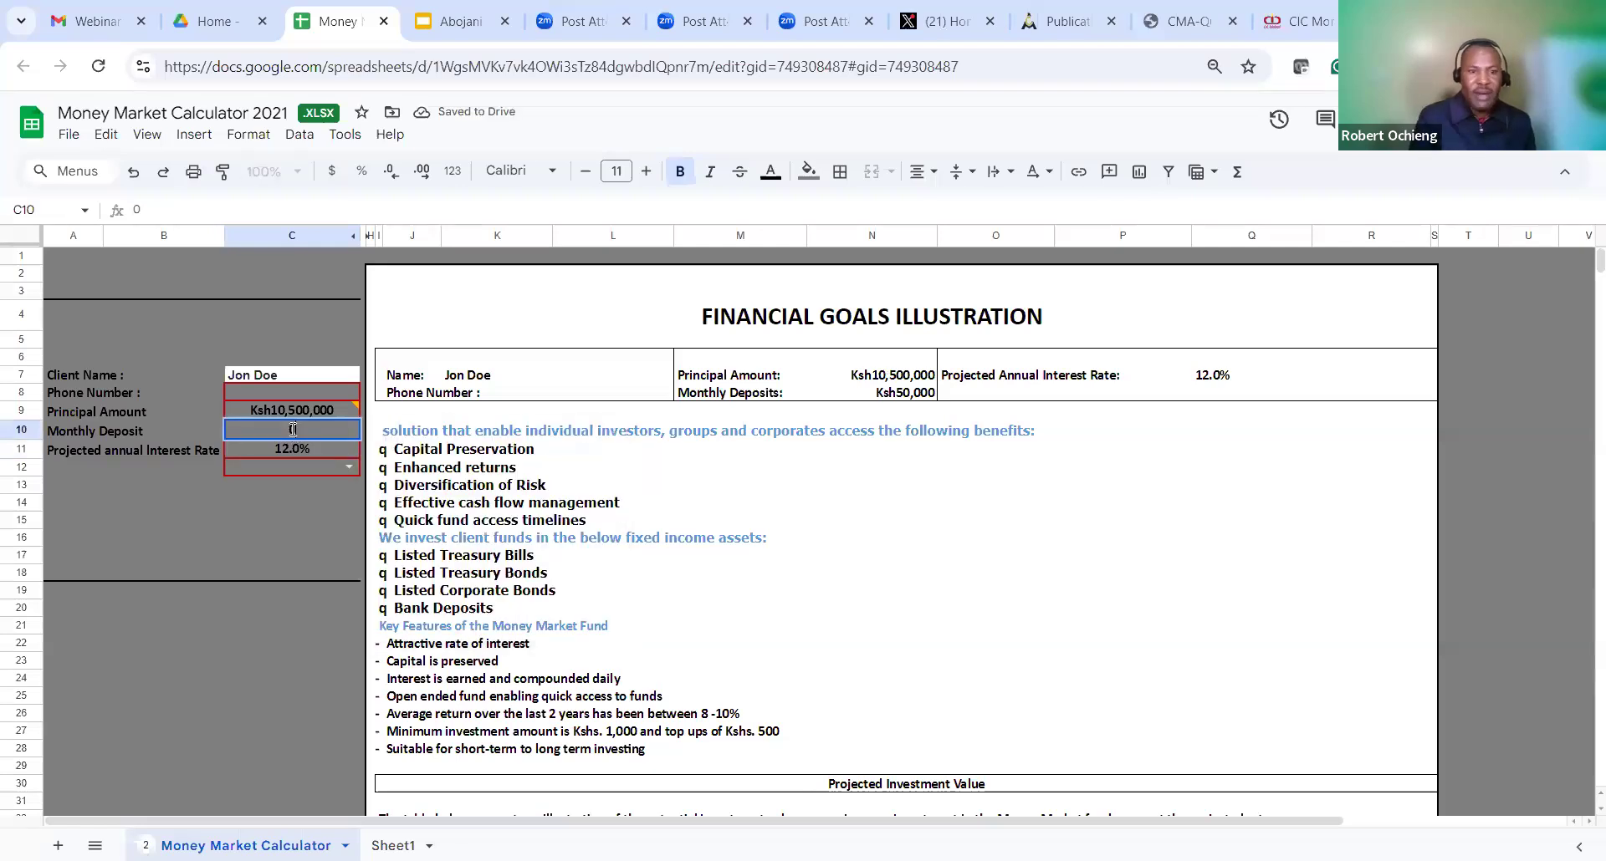
{"action": "left_click", "coordinate": [262, 489]}
Inspect the month 1 cumulative net interest in the monthly projection table
{"action": "mouse_move", "coordinate": [288, 413]}
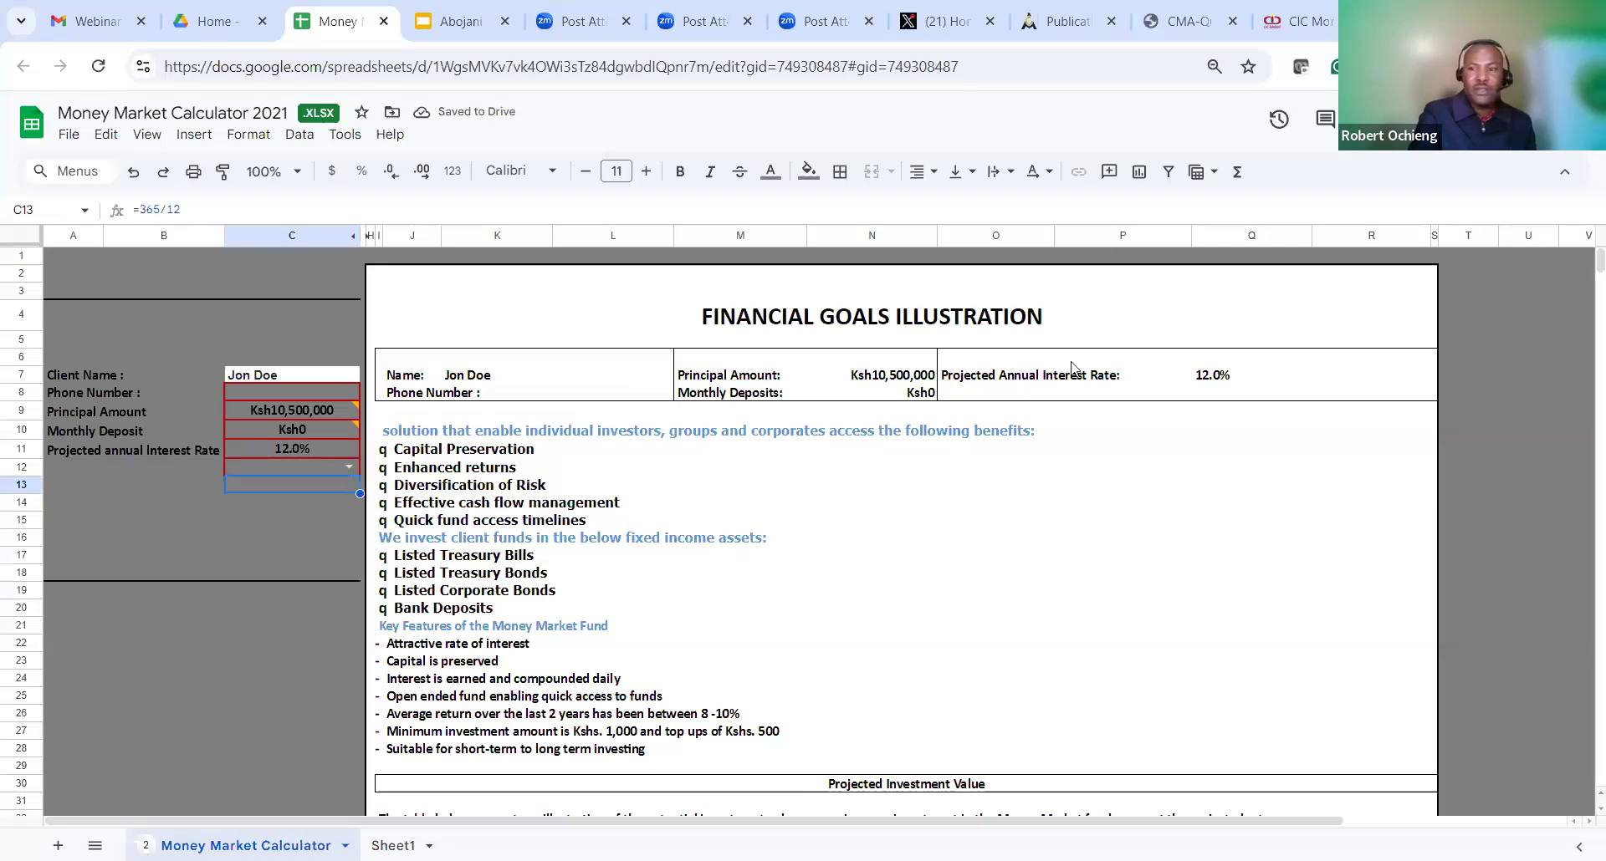
{"action": "scroll", "coordinate": [1583, 271], "scroll_direction": "down", "scroll_amount": 5}
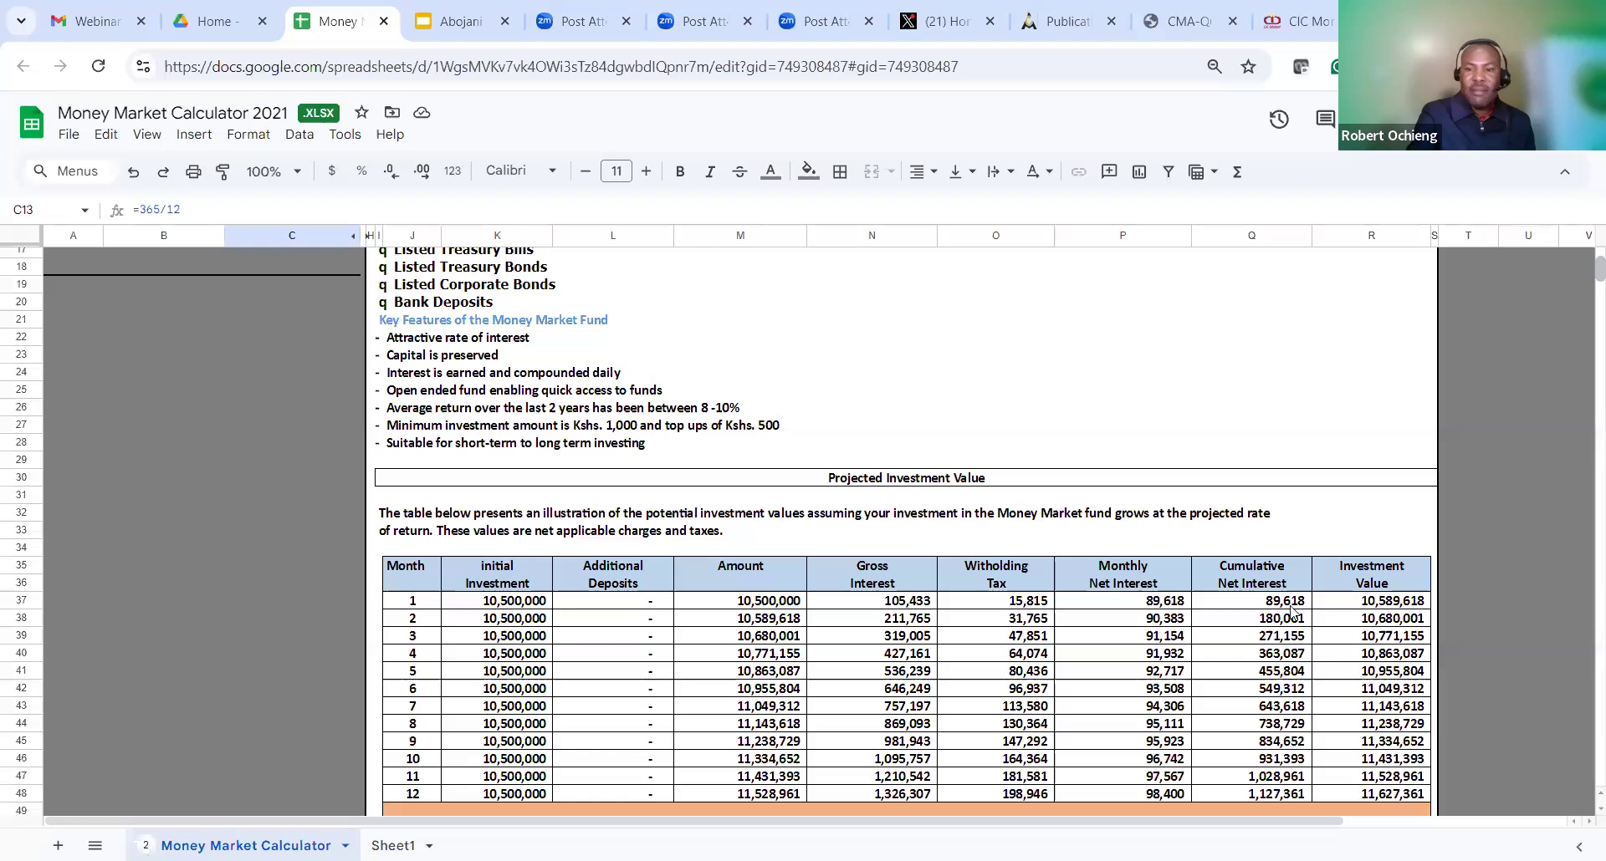
{"action": "left_click", "coordinate": [1255, 609]}
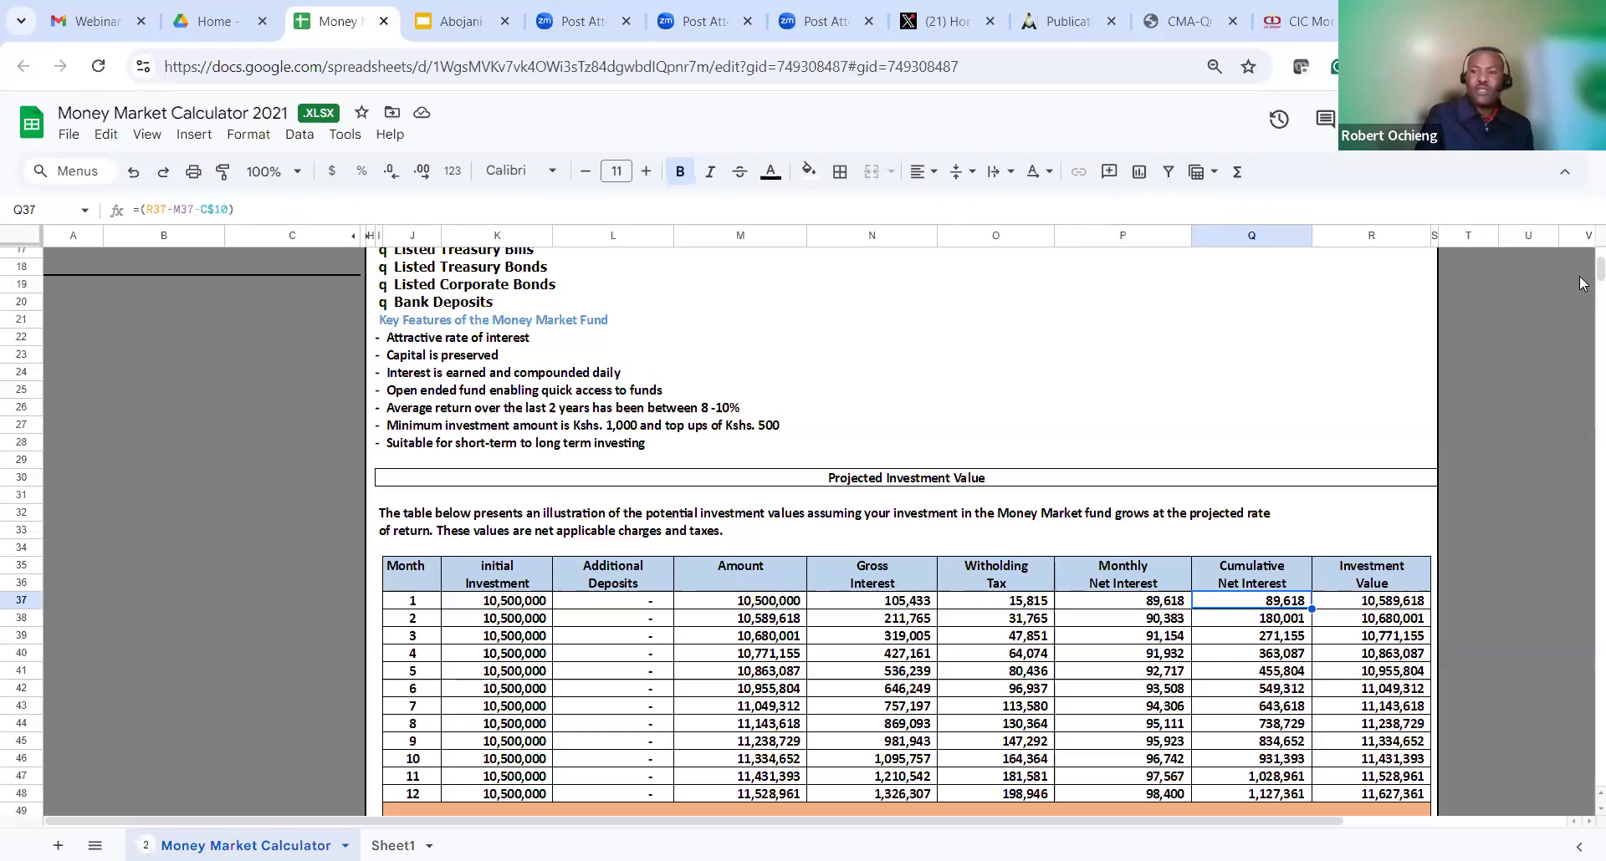
Set both the principal amount and the monthly deposit to 100,000
{"action": "scroll", "coordinate": [1144, 287], "scroll_direction": "up", "scroll_amount": 5}
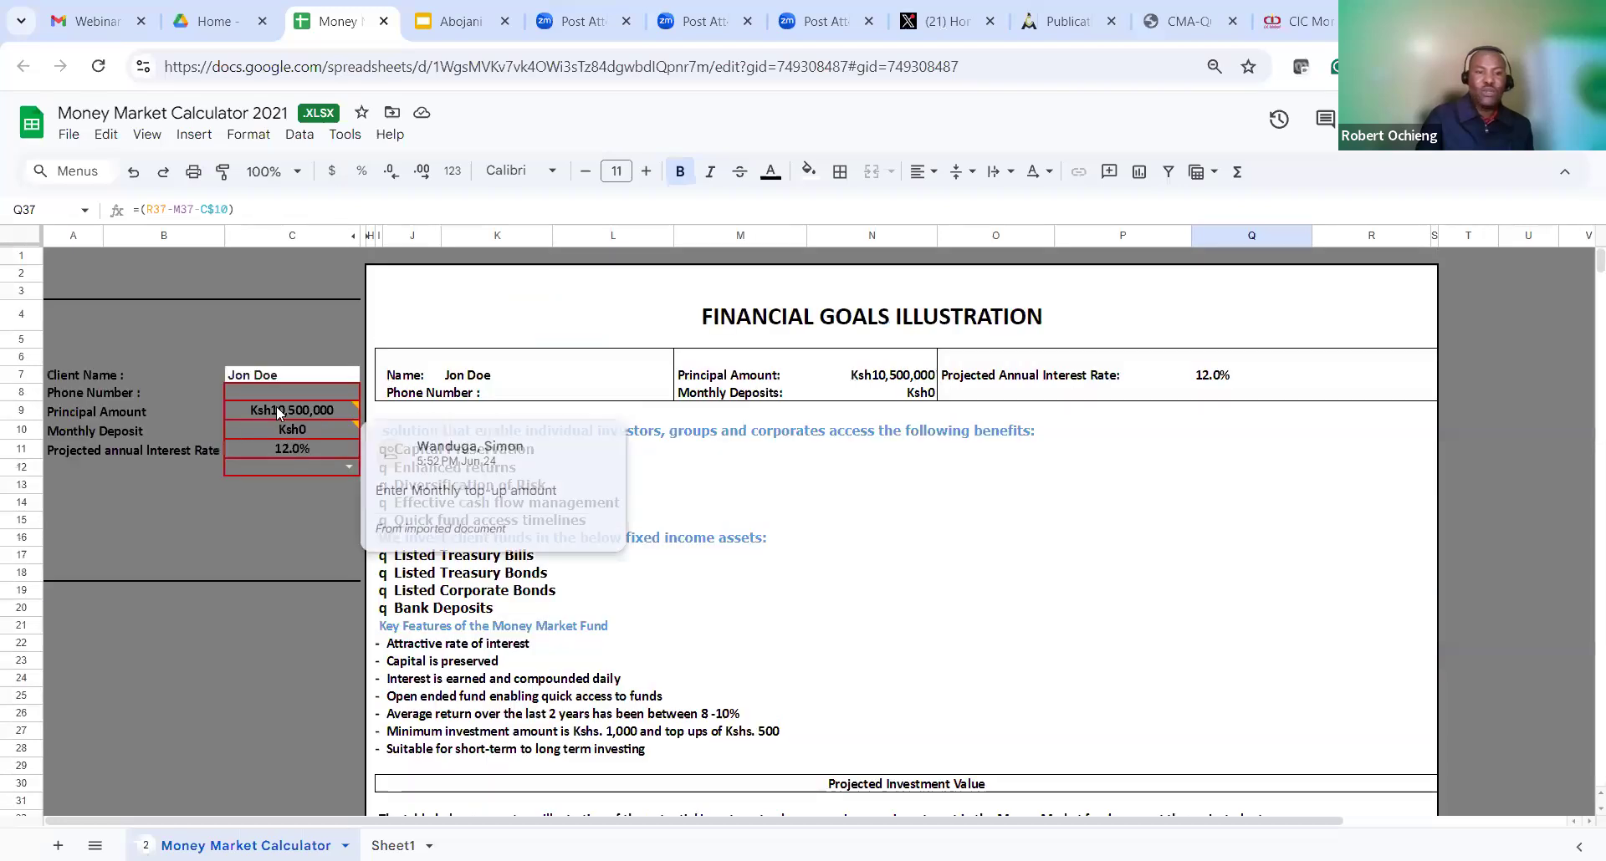
{"action": "left_click", "coordinate": [281, 404]}
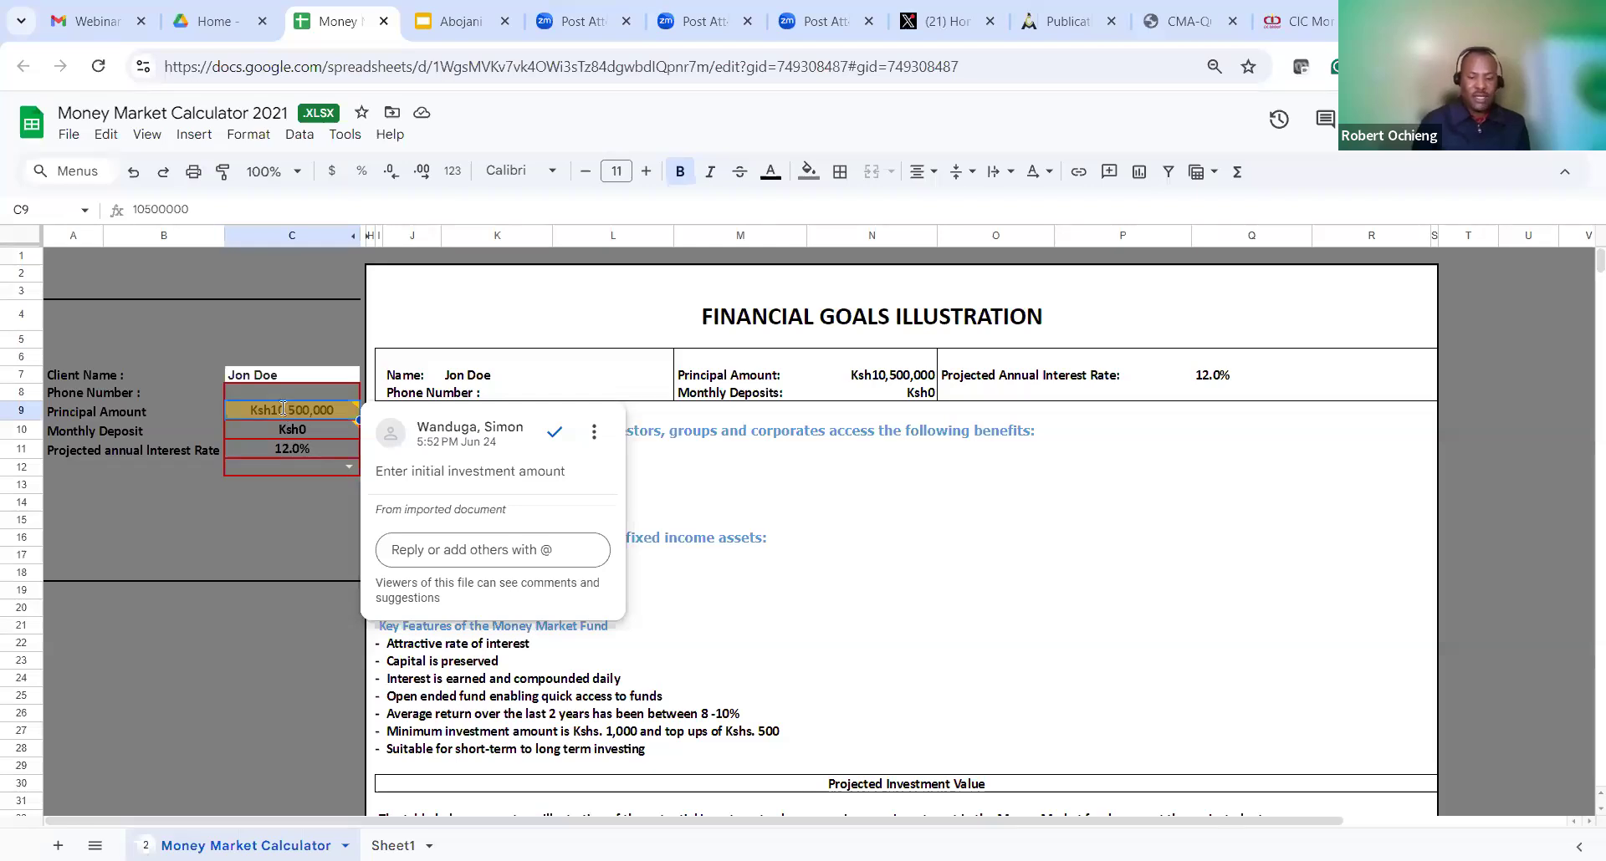
{"action": "type", "text": "100000"}
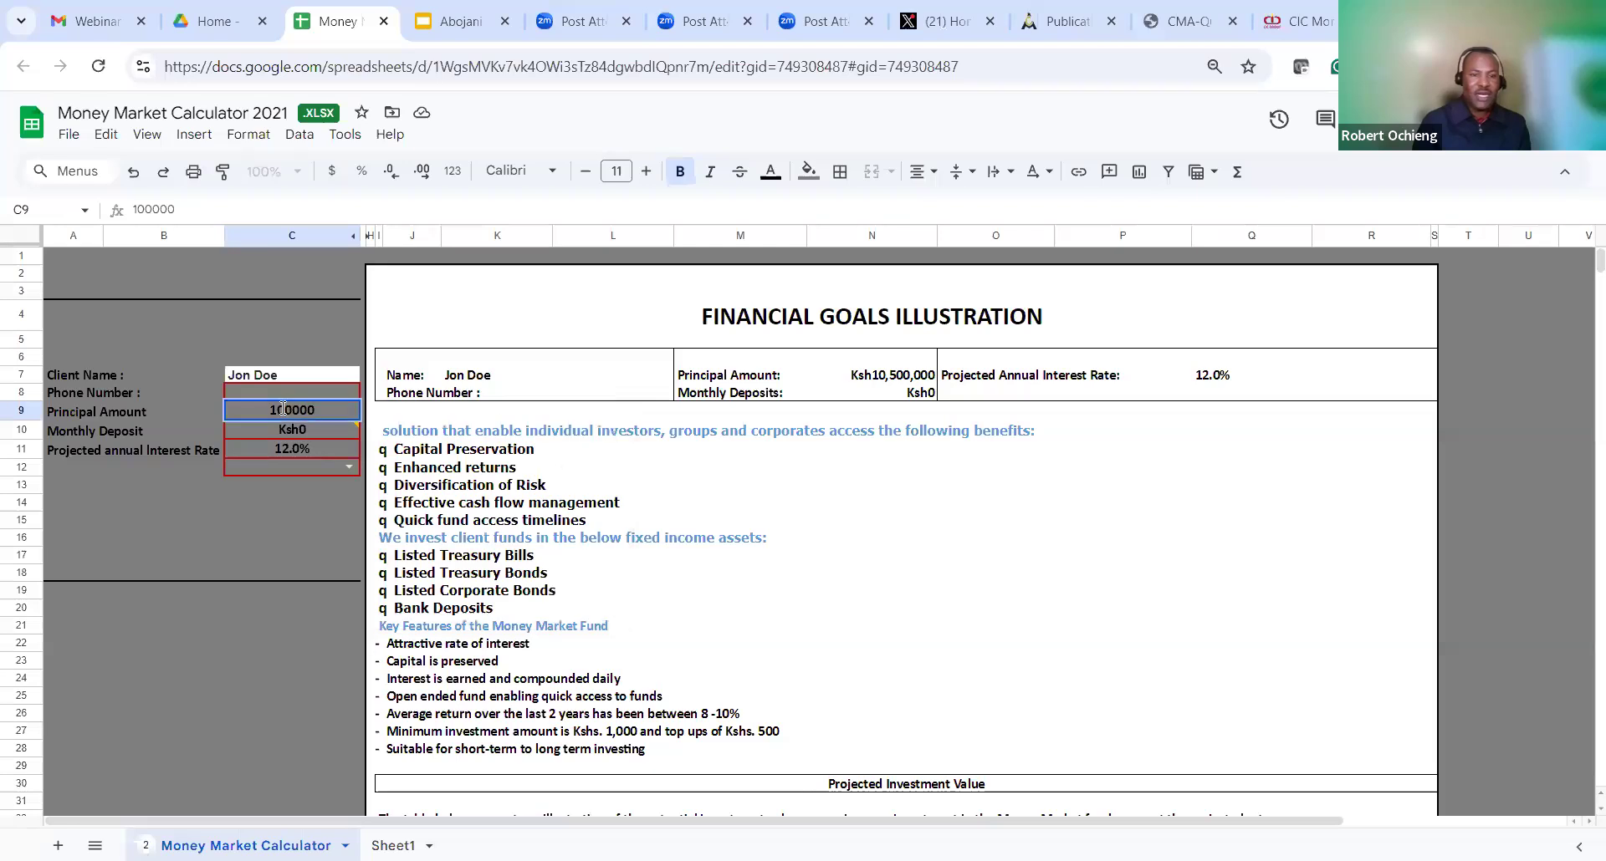
{"action": "left_click", "coordinate": [381, 422]}
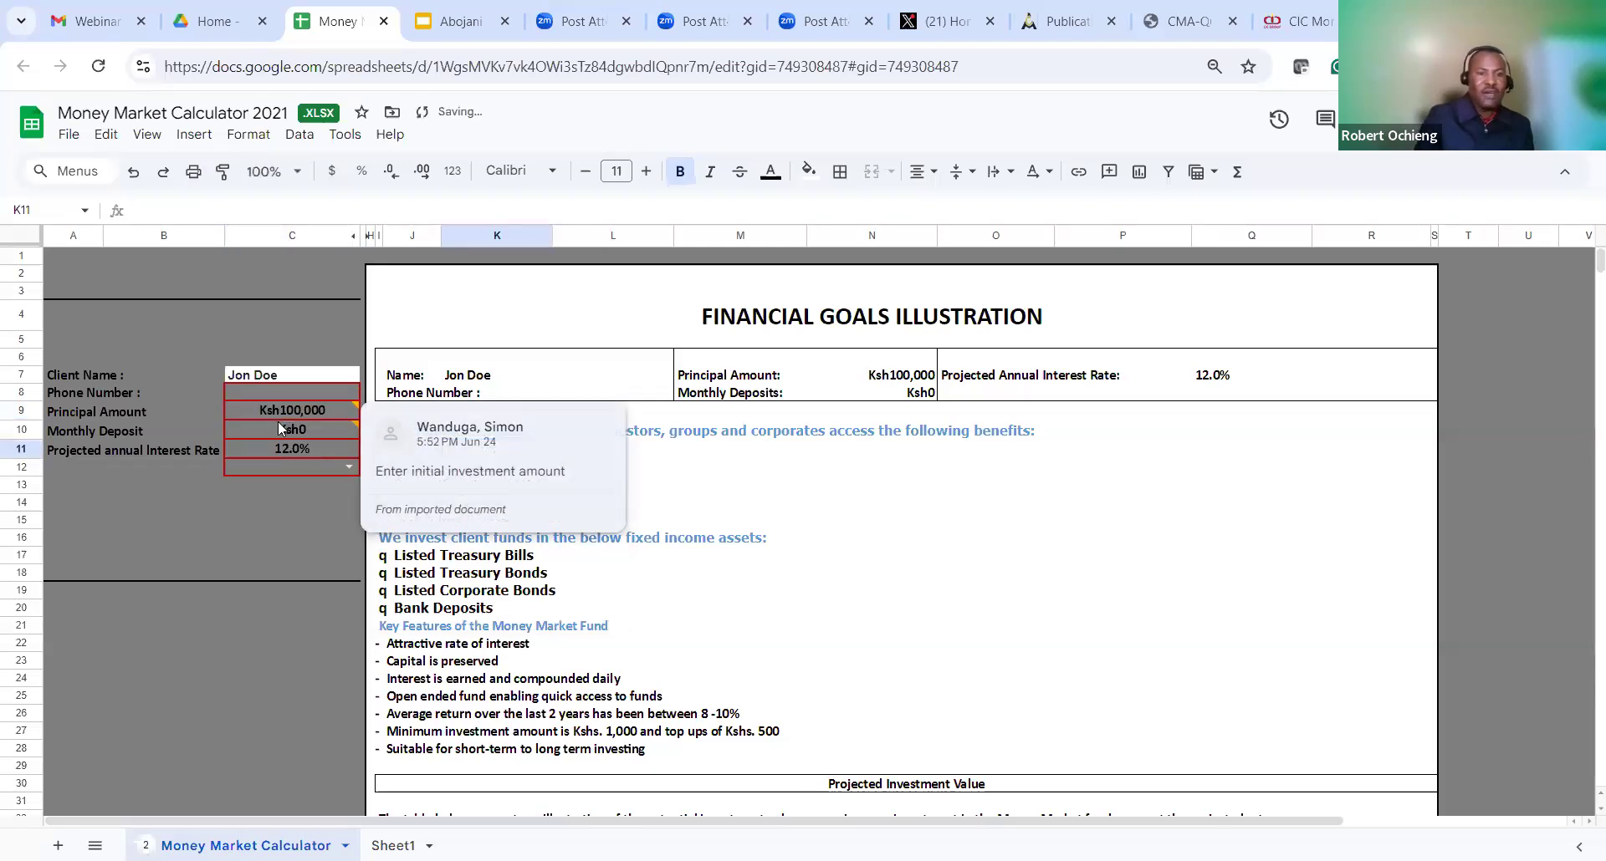
{"action": "left_click", "coordinate": [278, 426]}
{"action": "type", "text": "100000"}
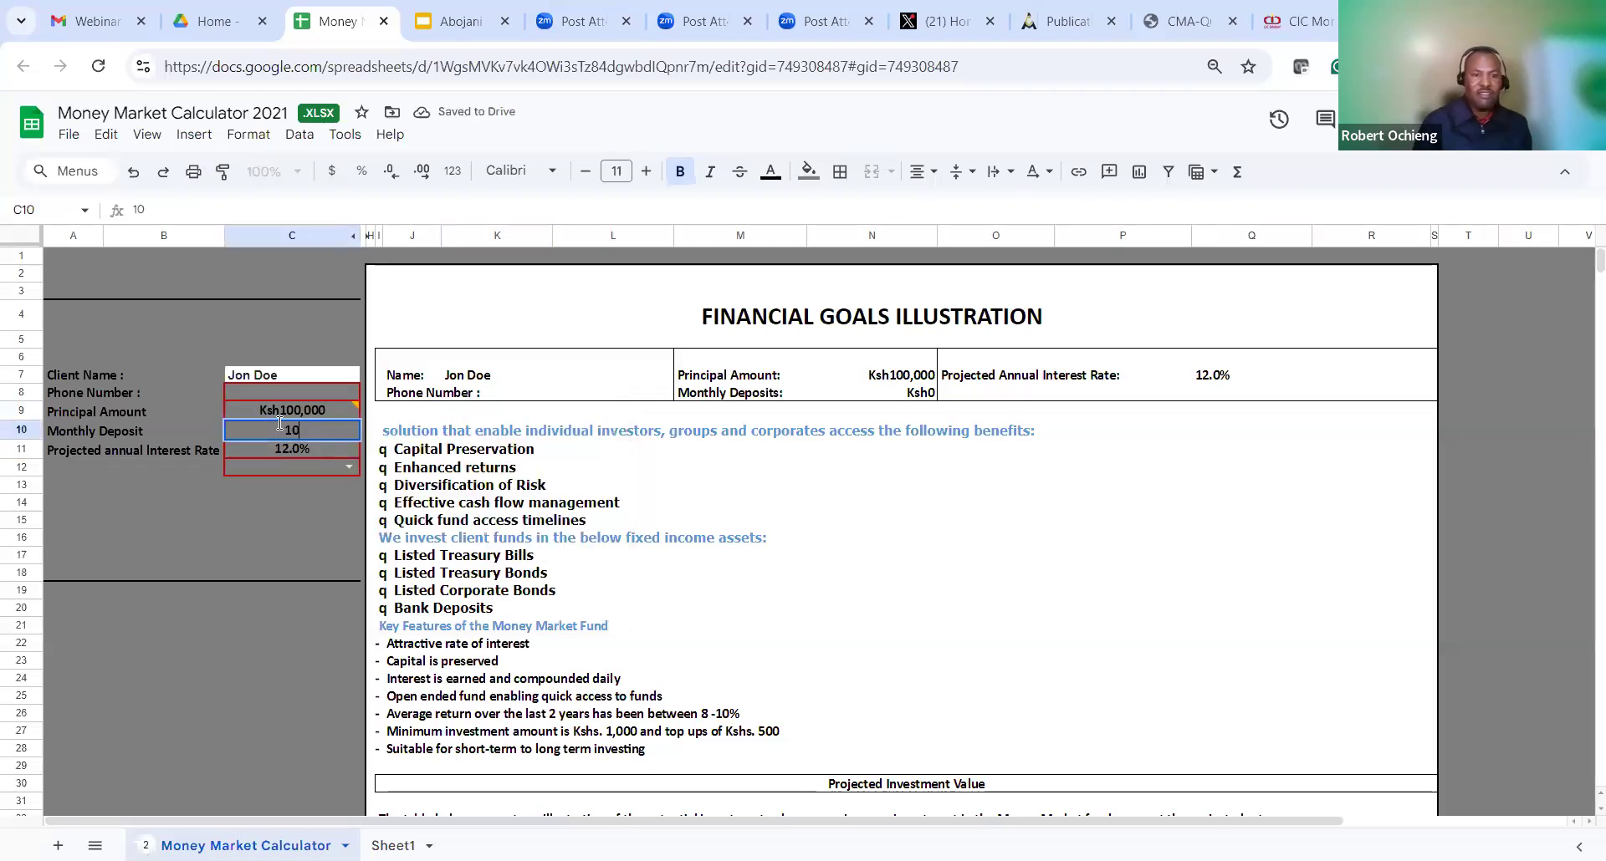
{"action": "left_click", "coordinate": [280, 411]}
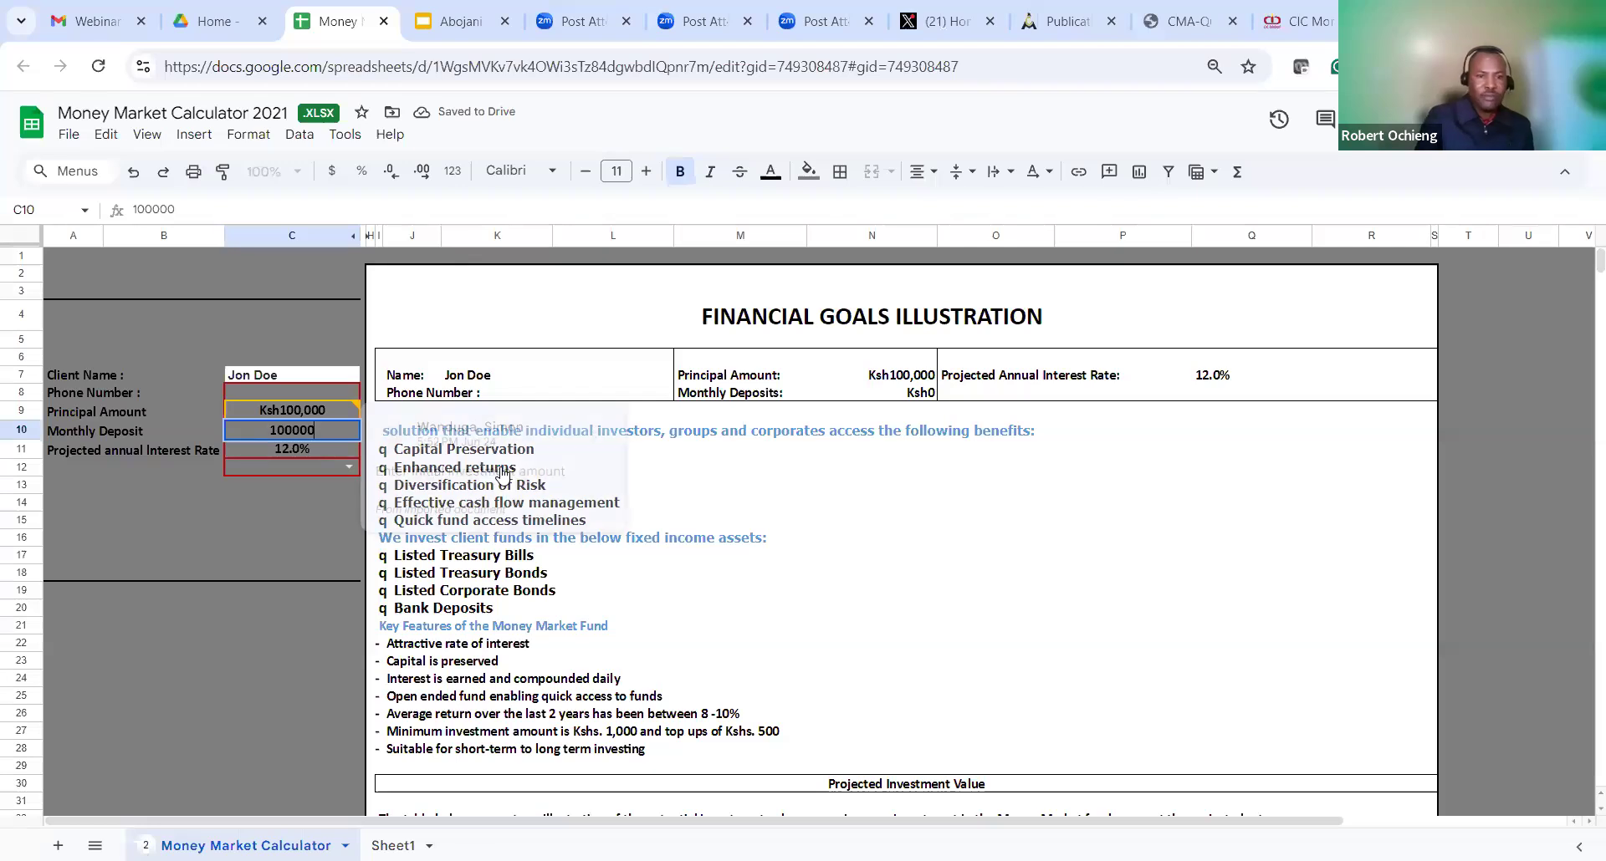
{"action": "left_click", "coordinate": [872, 519]}
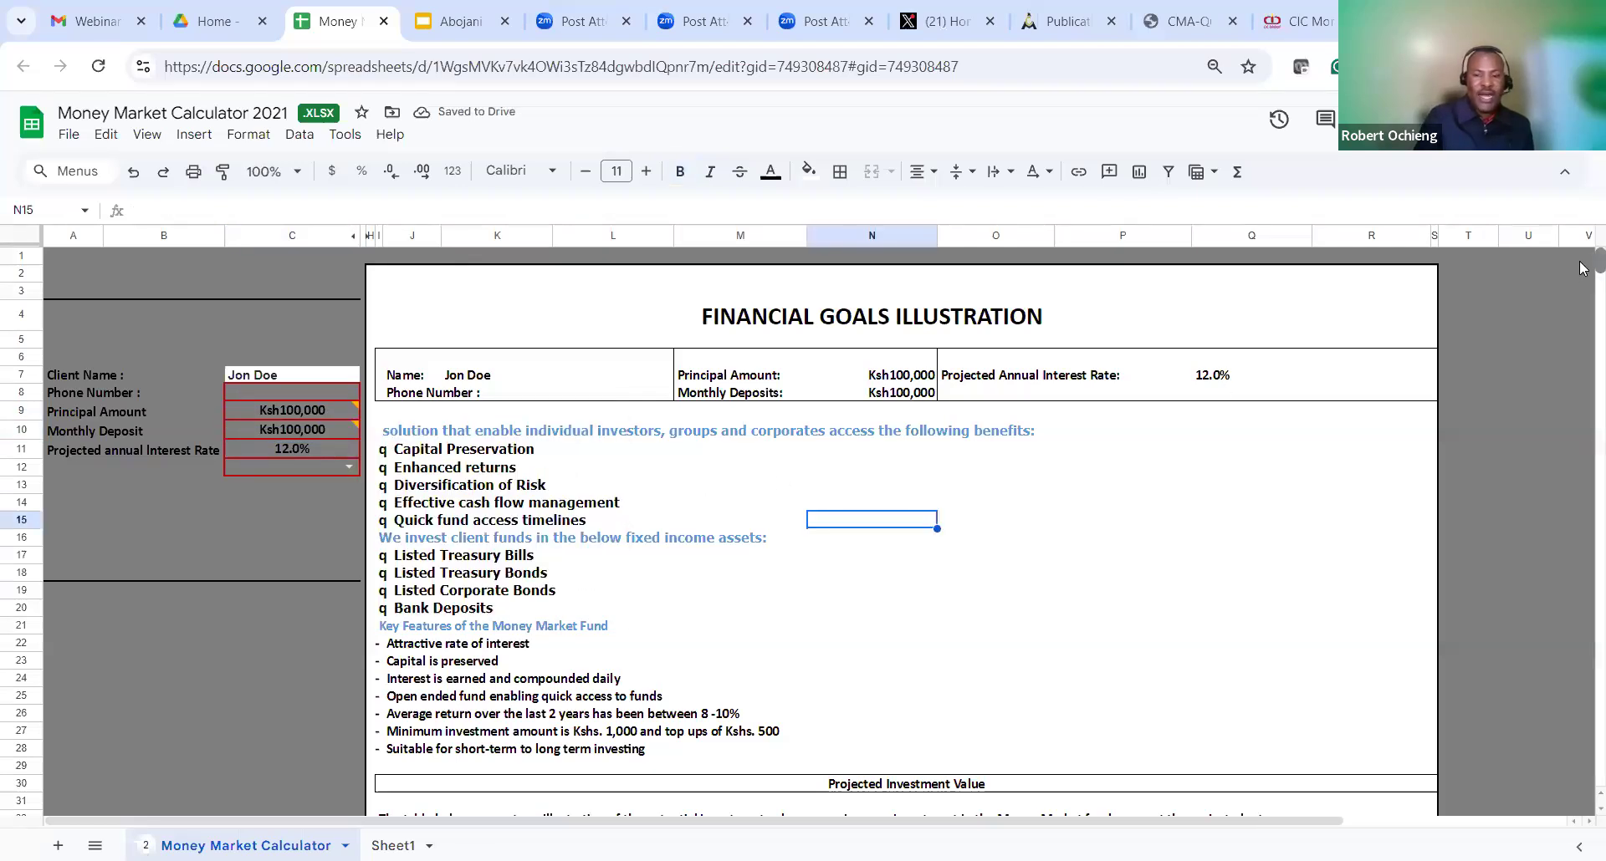
Examine the projected investment values for years 10 and 13 in the yearly table
{"action": "scroll", "coordinate": [1579, 268], "scroll_direction": "down", "scroll_amount": 7}
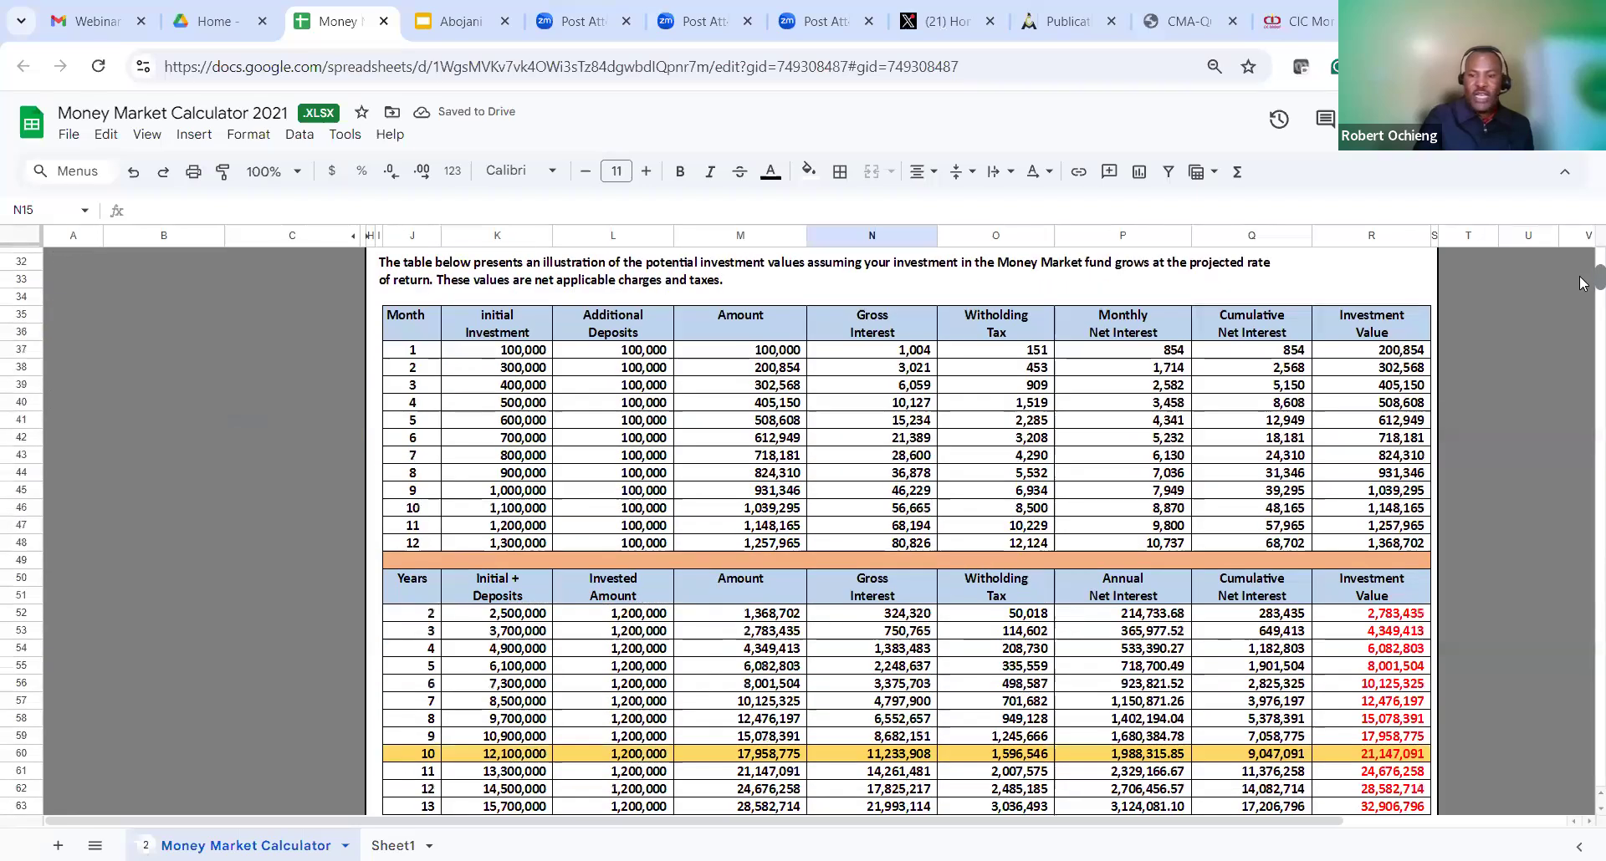
{"action": "left_click", "coordinate": [1376, 759]}
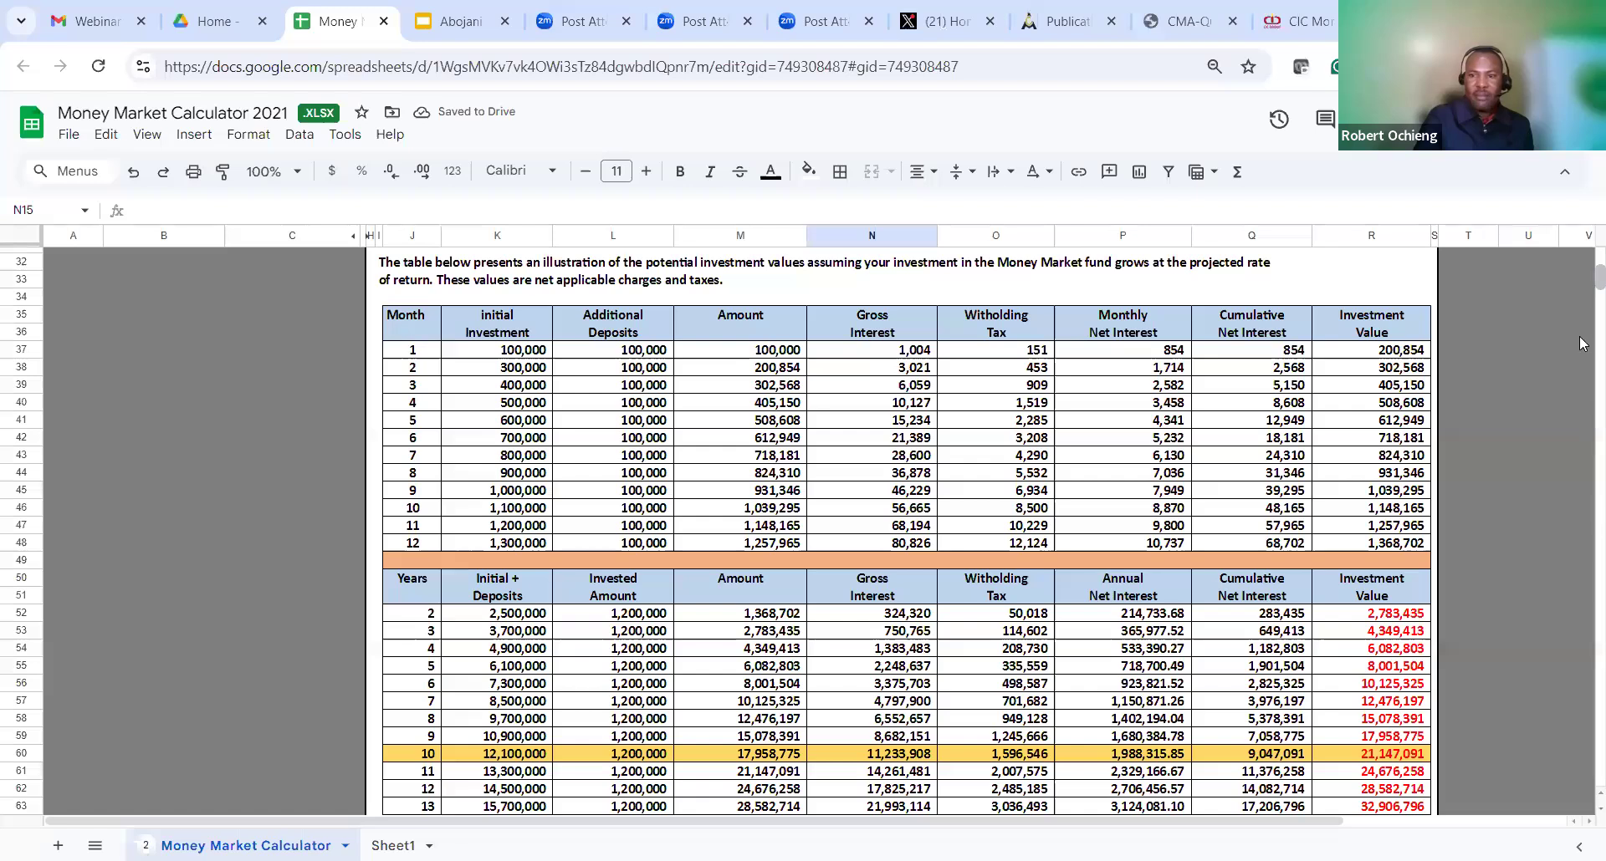
{"action": "scroll", "coordinate": [1580, 283], "scroll_direction": "down", "scroll_amount": 1}
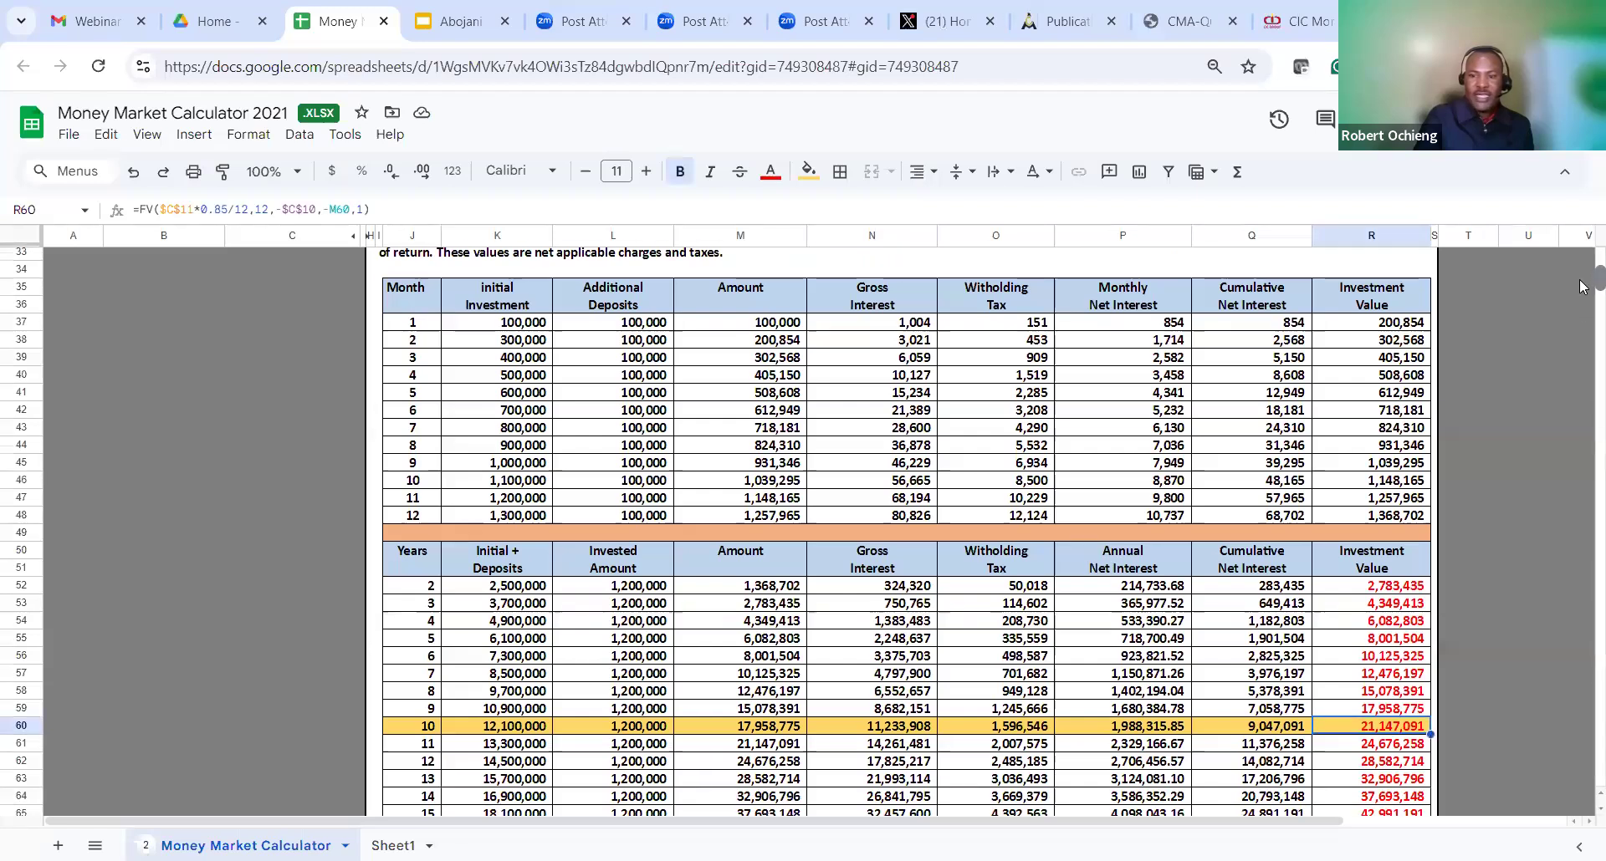
{"action": "scroll", "coordinate": [1580, 285], "scroll_direction": "down", "scroll_amount": 1}
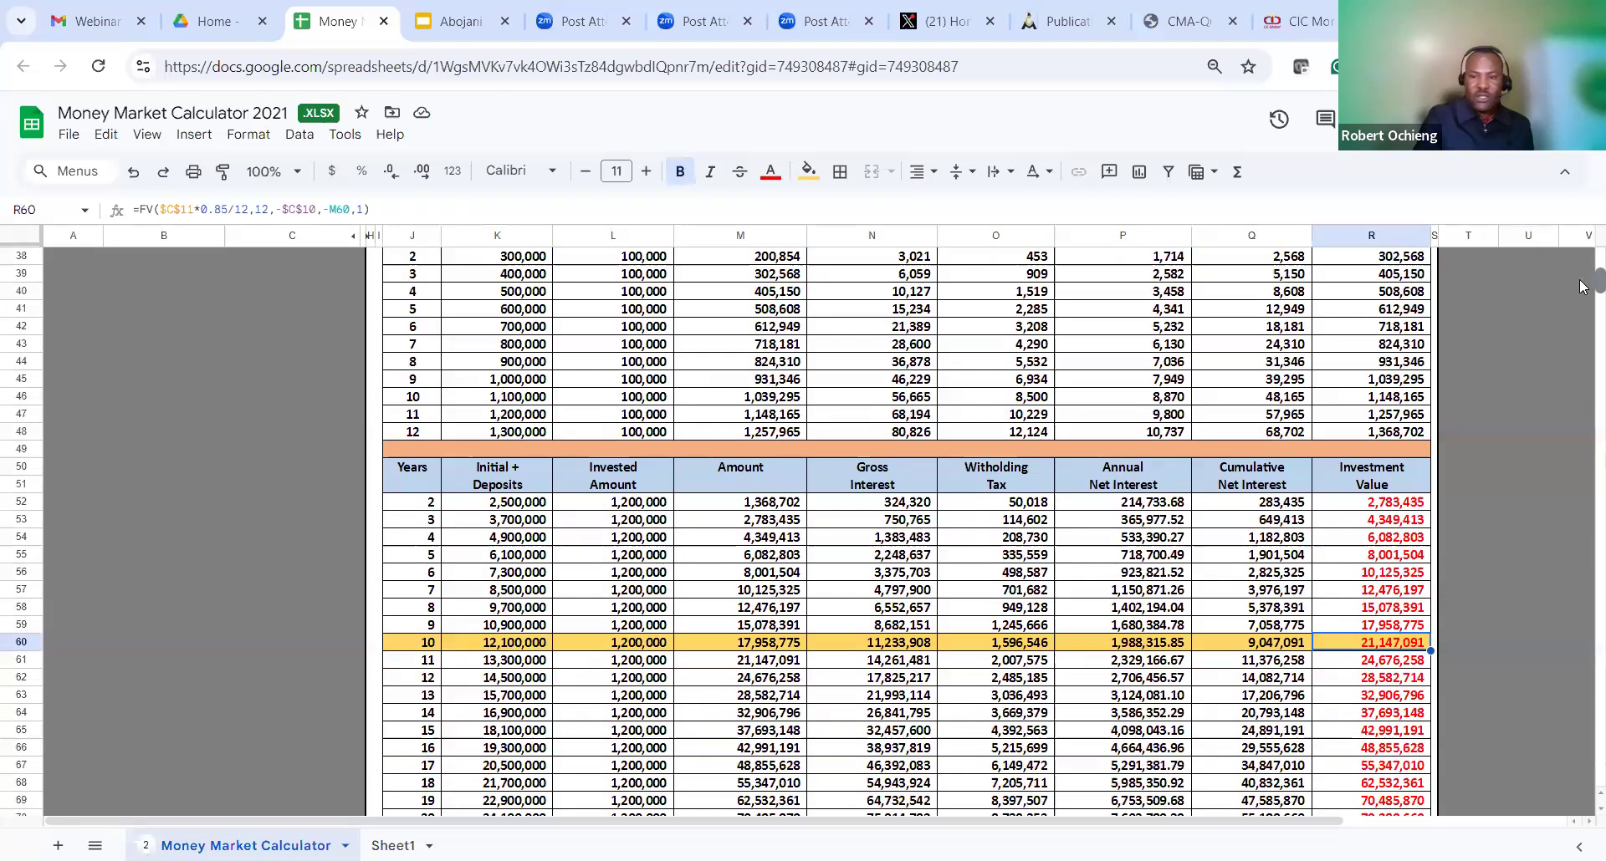
{"action": "left_click", "coordinate": [1381, 700]}
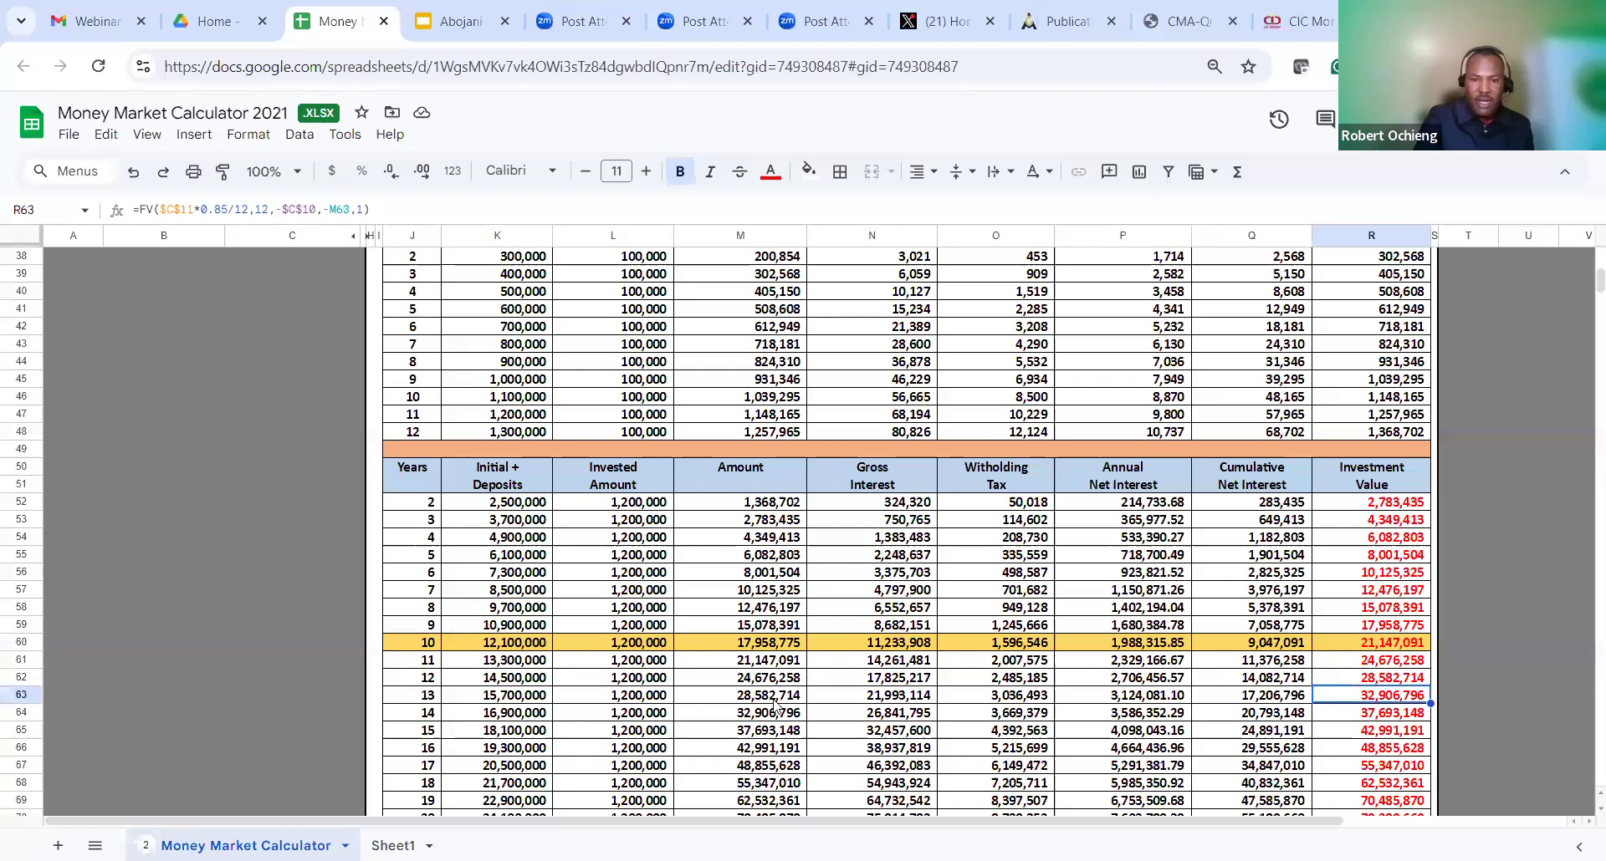
{"action": "left_click", "coordinate": [435, 700]}
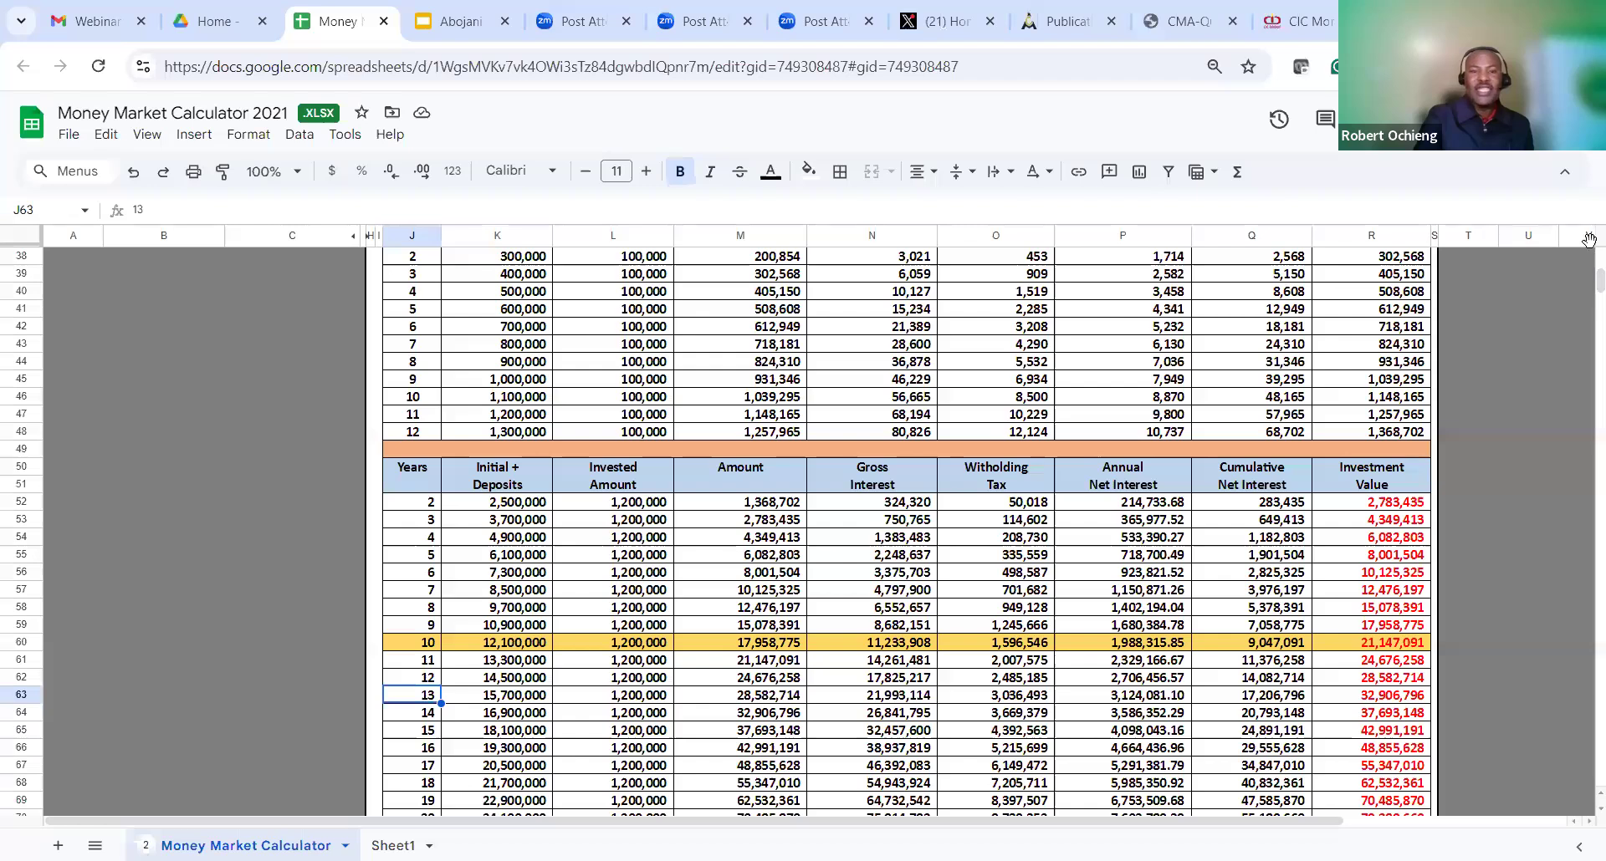
Set both the principal amount and the monthly deposit to 250,000
{"action": "scroll", "coordinate": [1585, 251], "scroll_direction": "up", "scroll_amount": 10}
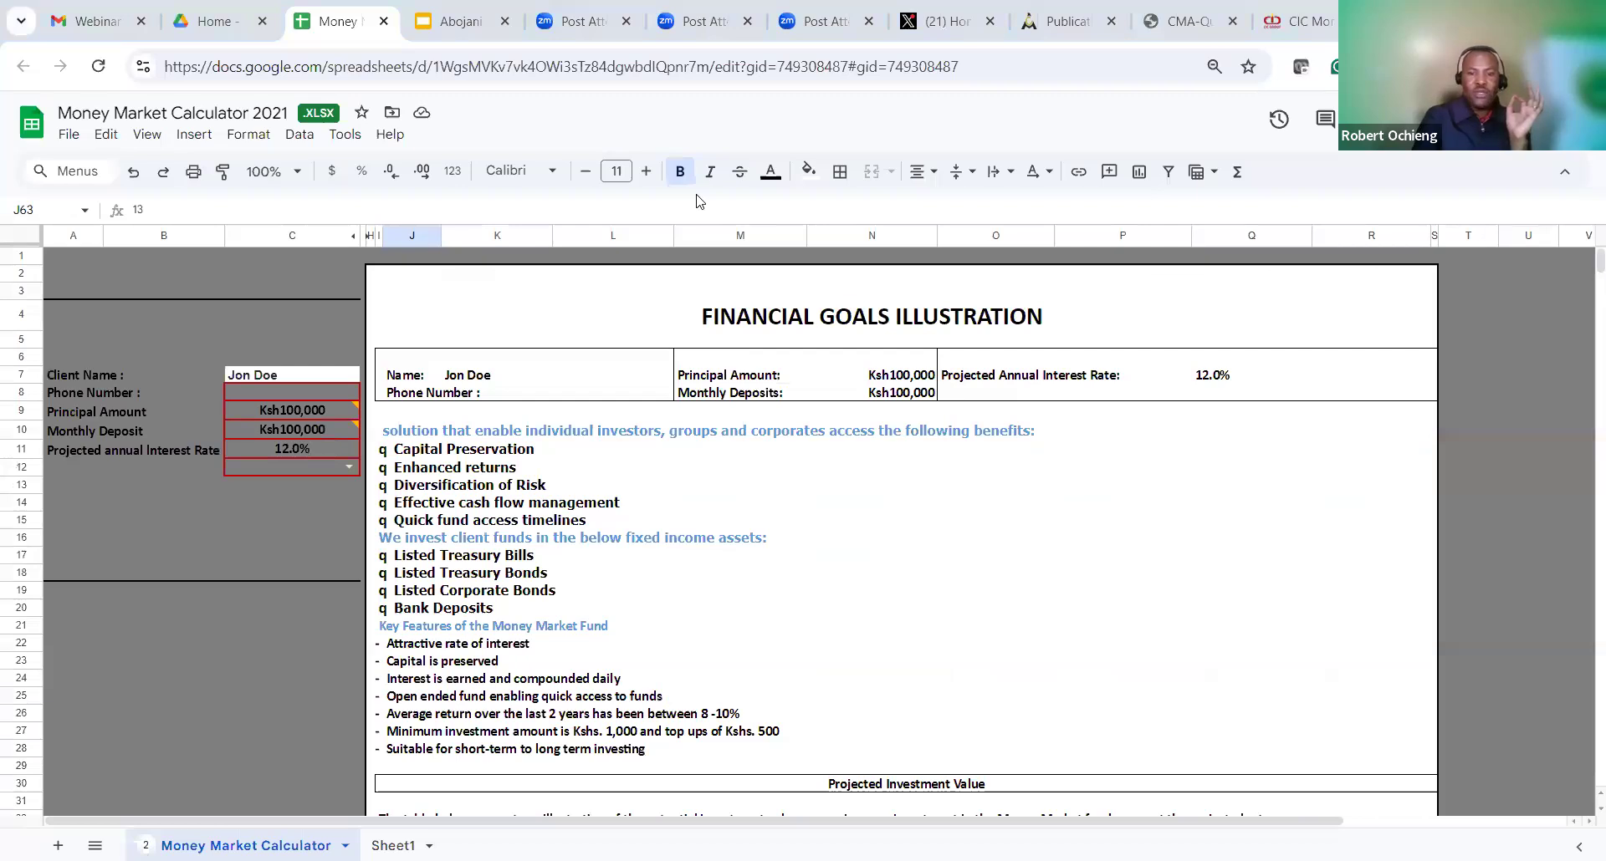
{"action": "left_click", "coordinate": [1154, 682]}
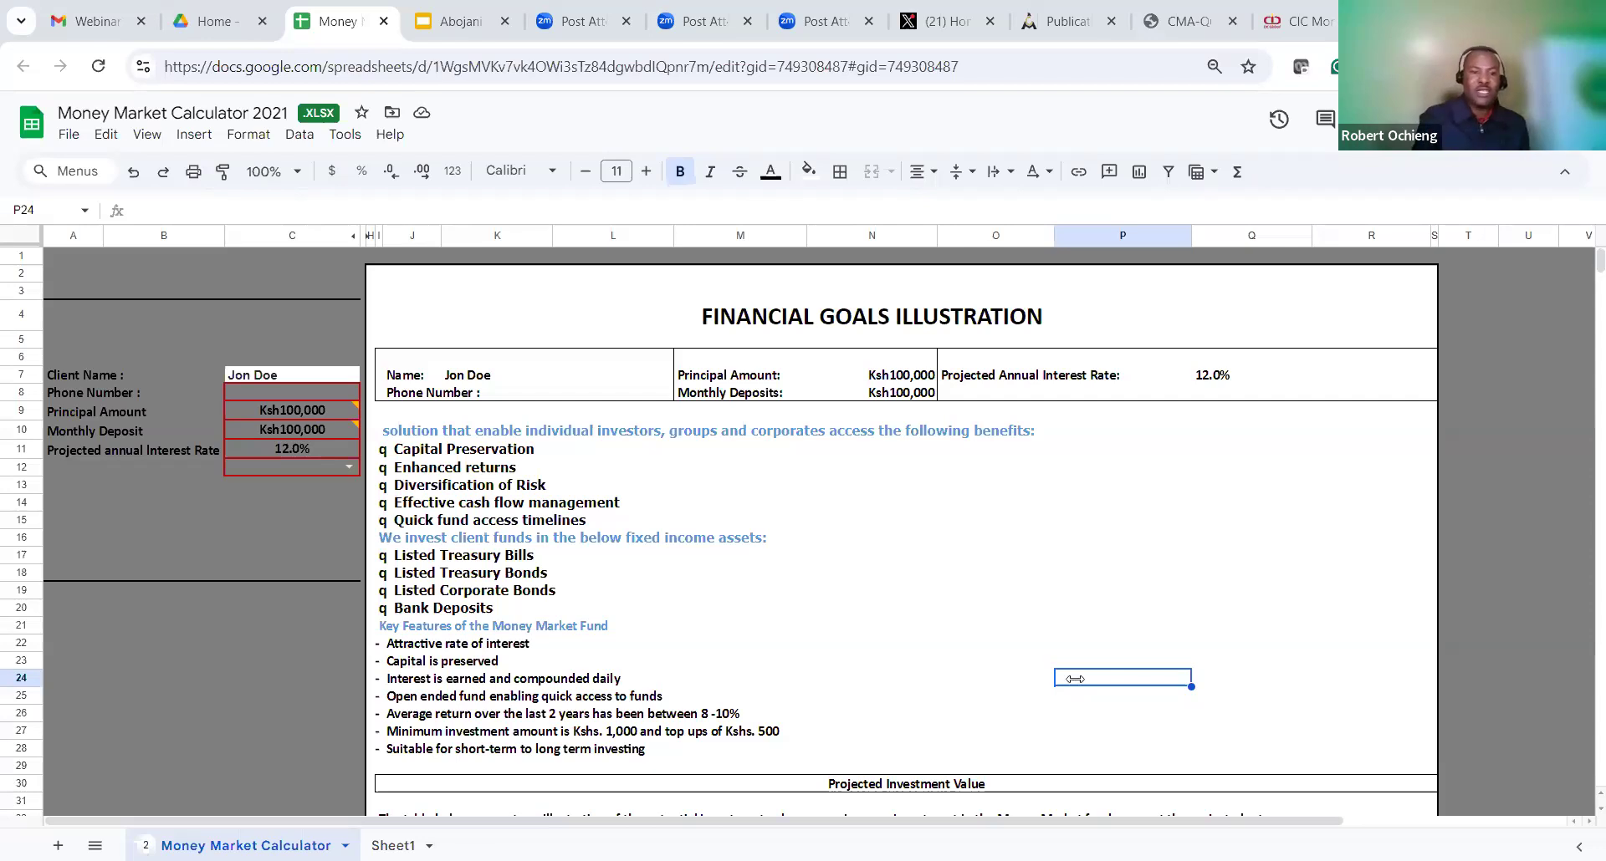
{"action": "left_click", "coordinate": [307, 421]}
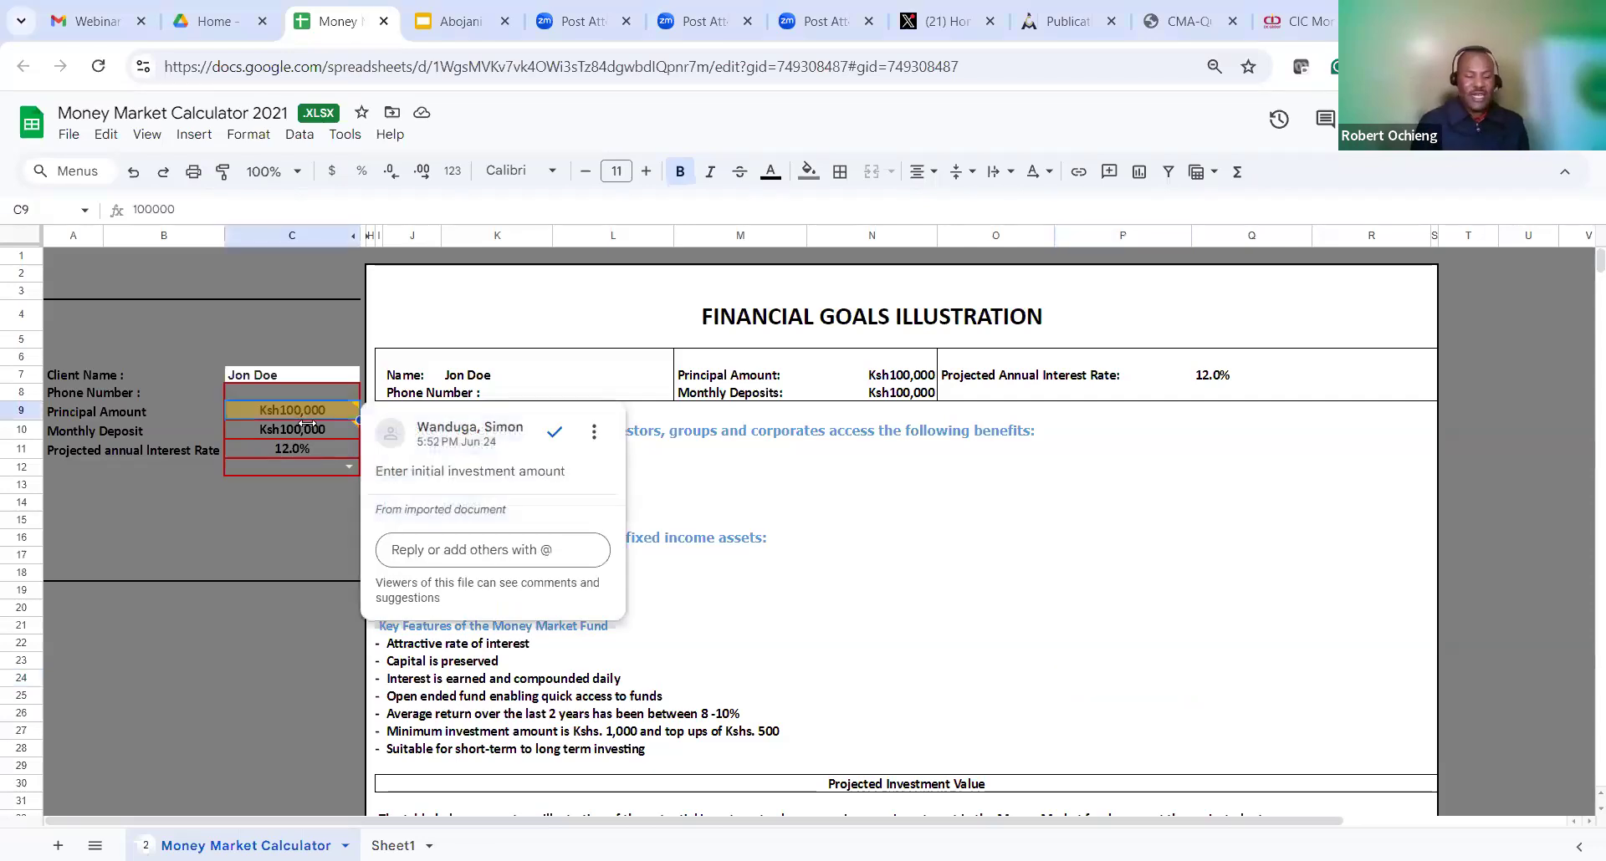
{"action": "type", "text": "250000"}
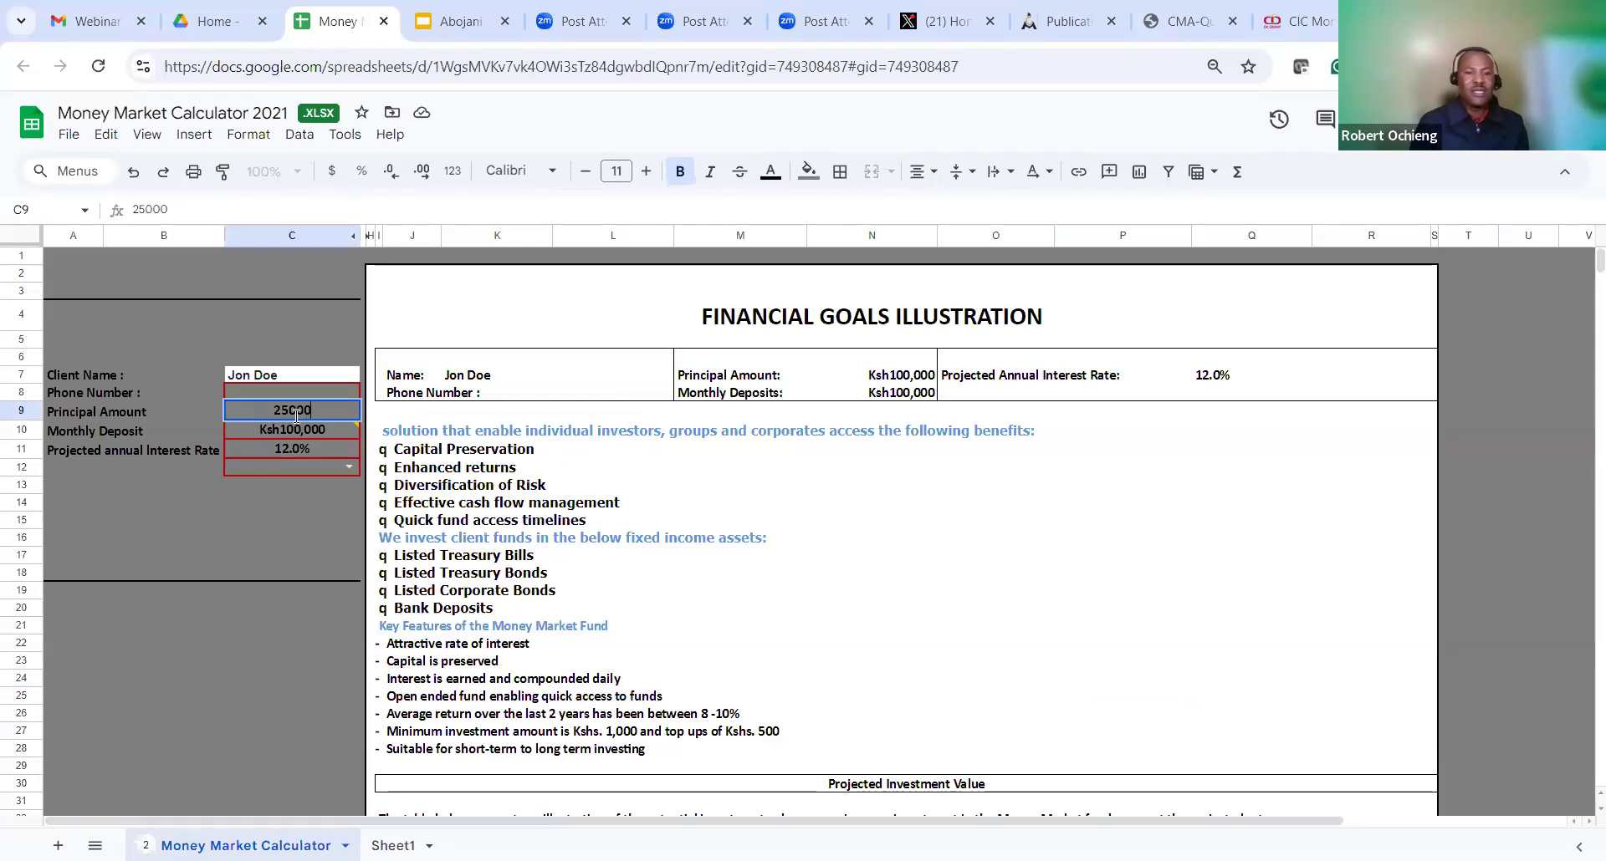
{"action": "left_click", "coordinate": [295, 428]}
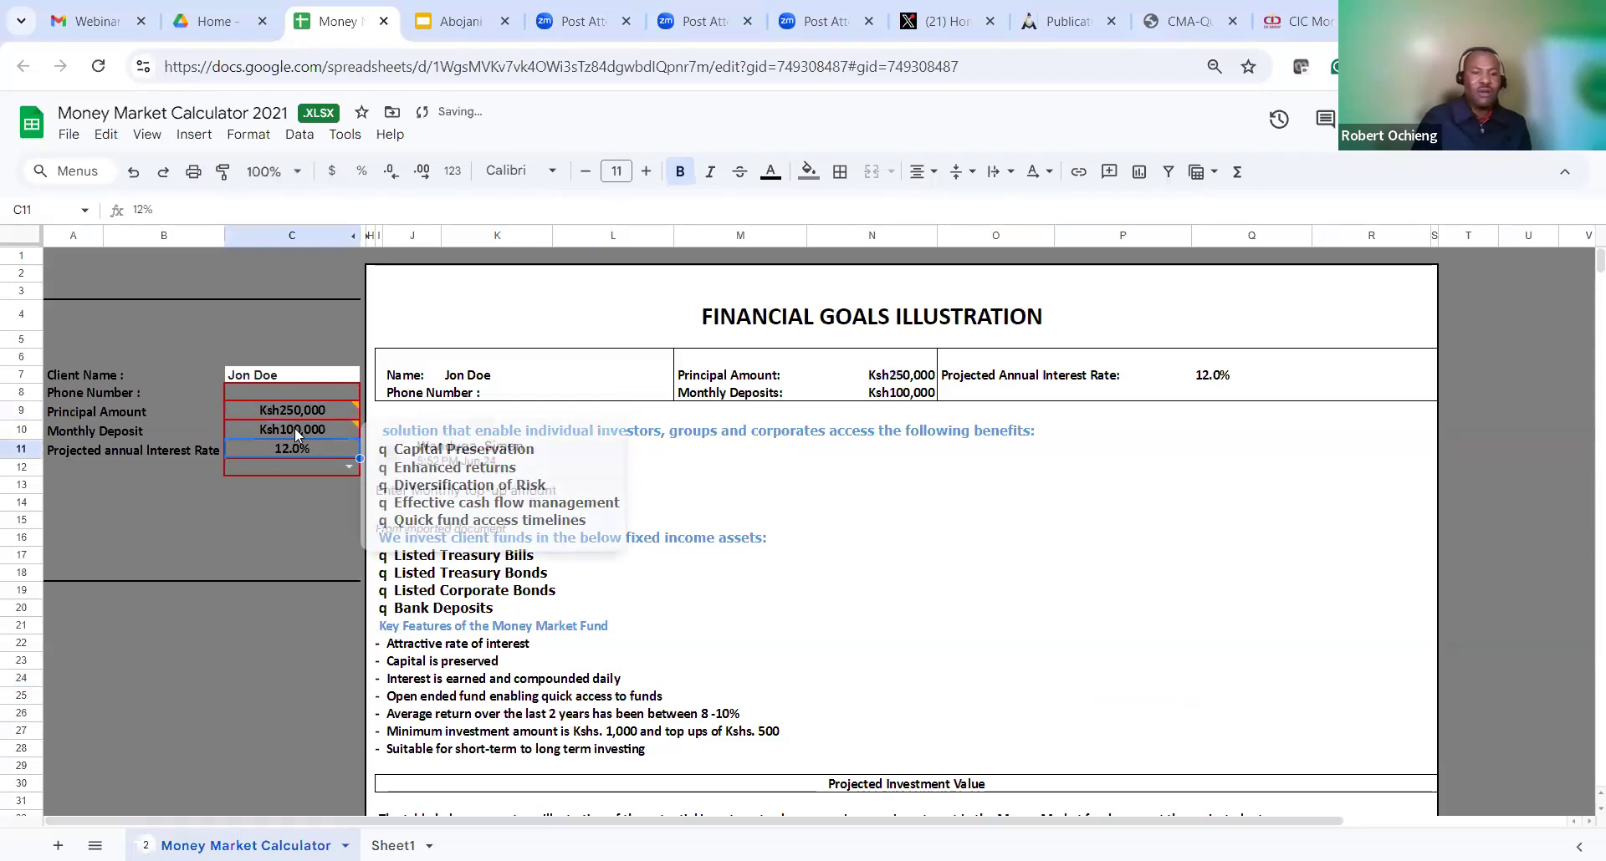
{"action": "type", "text": "25"}
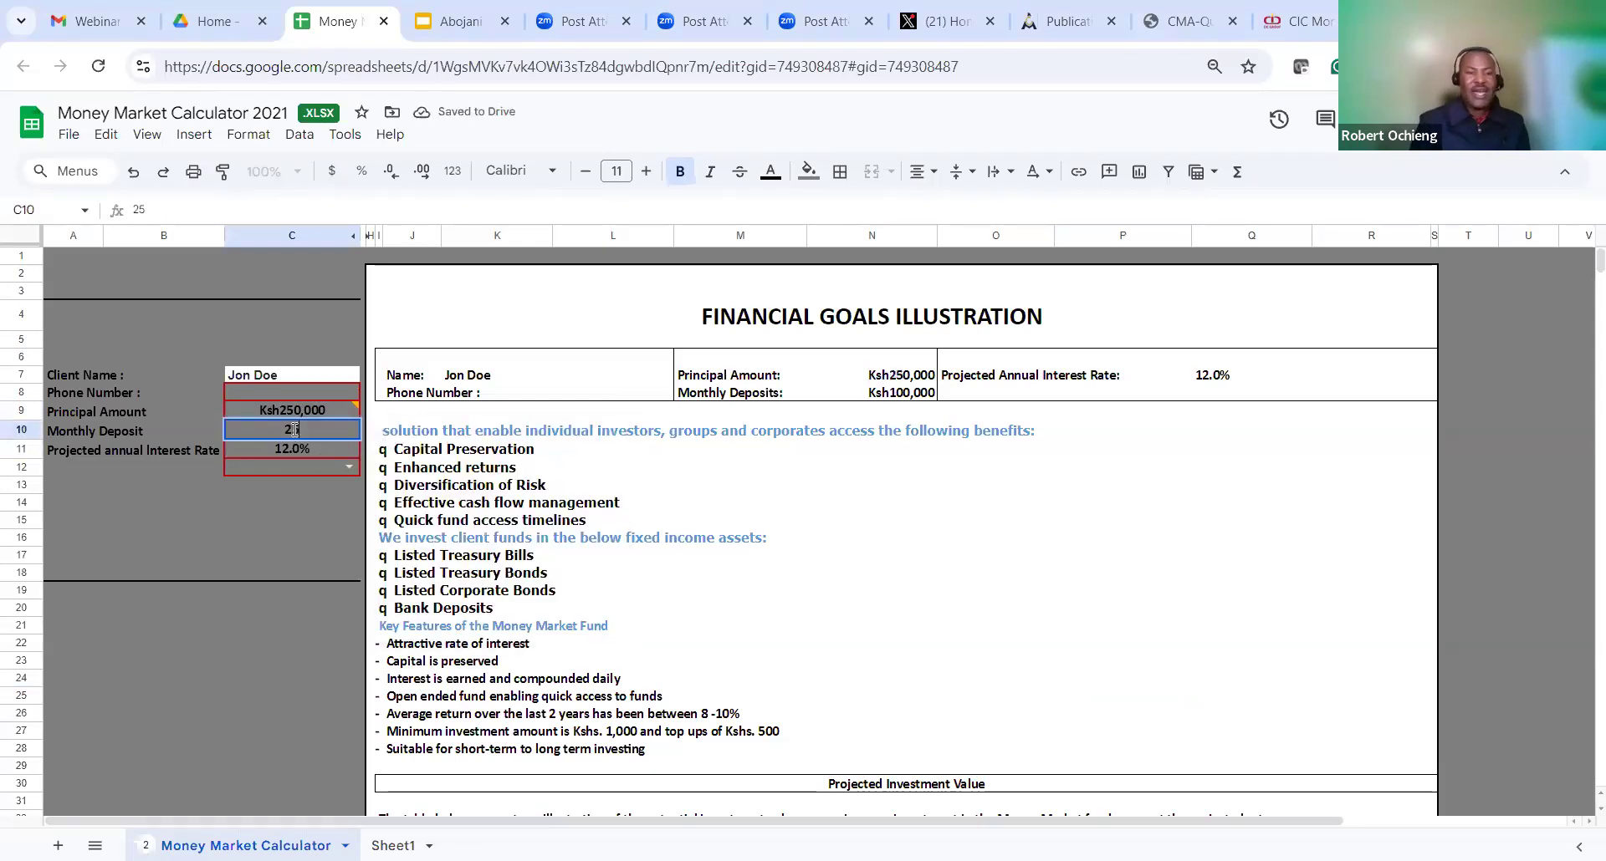
{"action": "type", "text": "0000"}
{"action": "left_click", "coordinate": [474, 473]}
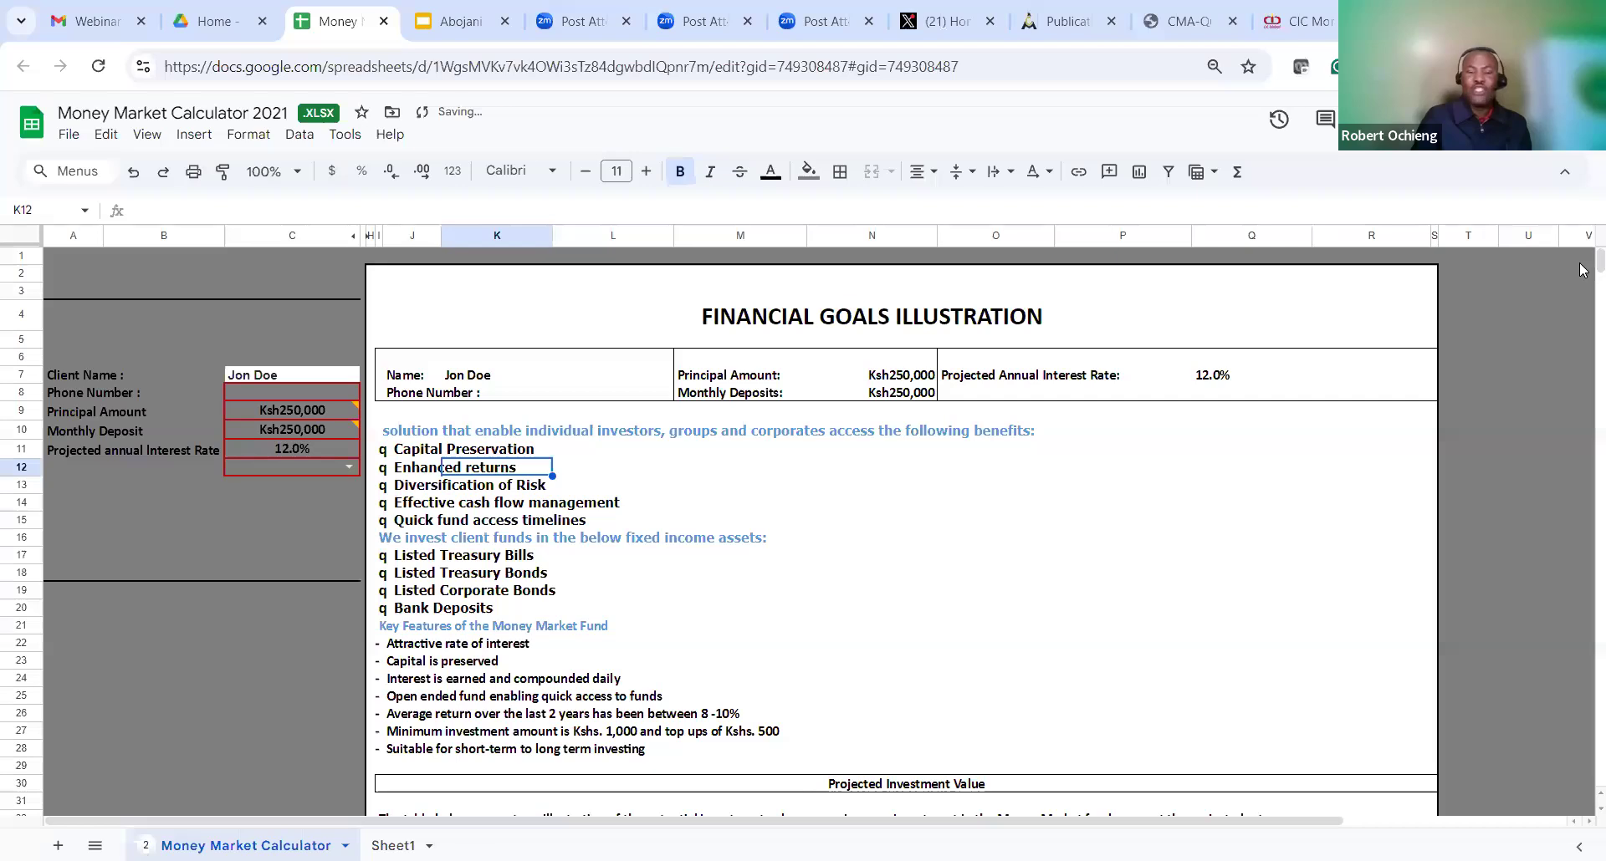
Check the year 10 investment value in the yearly projection table
{"action": "scroll", "coordinate": [1581, 276], "scroll_direction": "down", "scroll_amount": 7}
{"action": "scroll", "coordinate": [1581, 286], "scroll_direction": "down", "scroll_amount": 2}
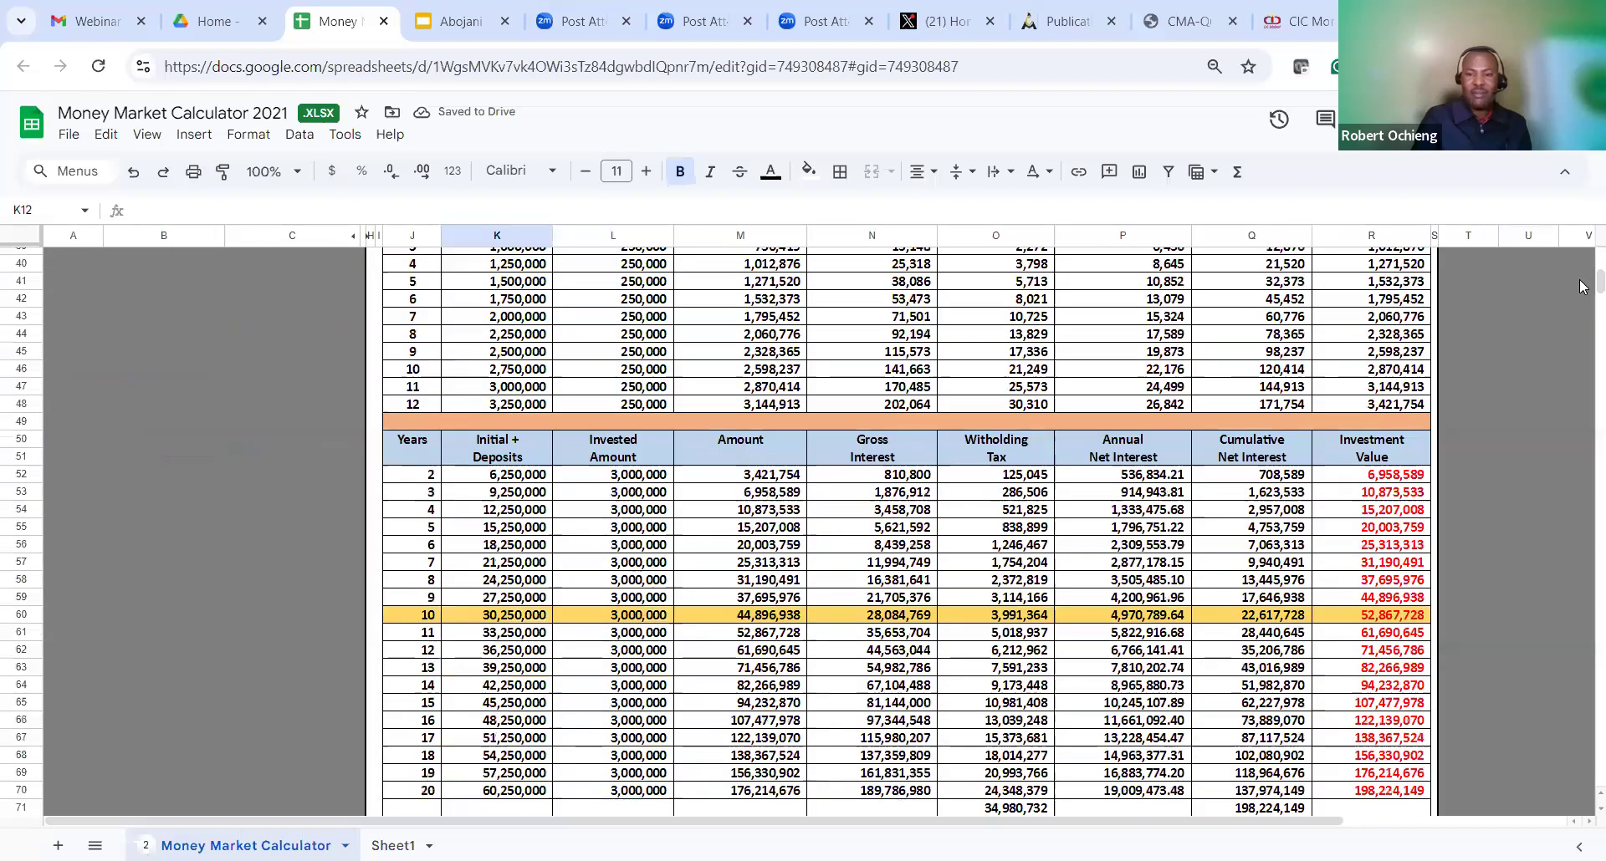
{"action": "left_click", "coordinate": [1372, 614]}
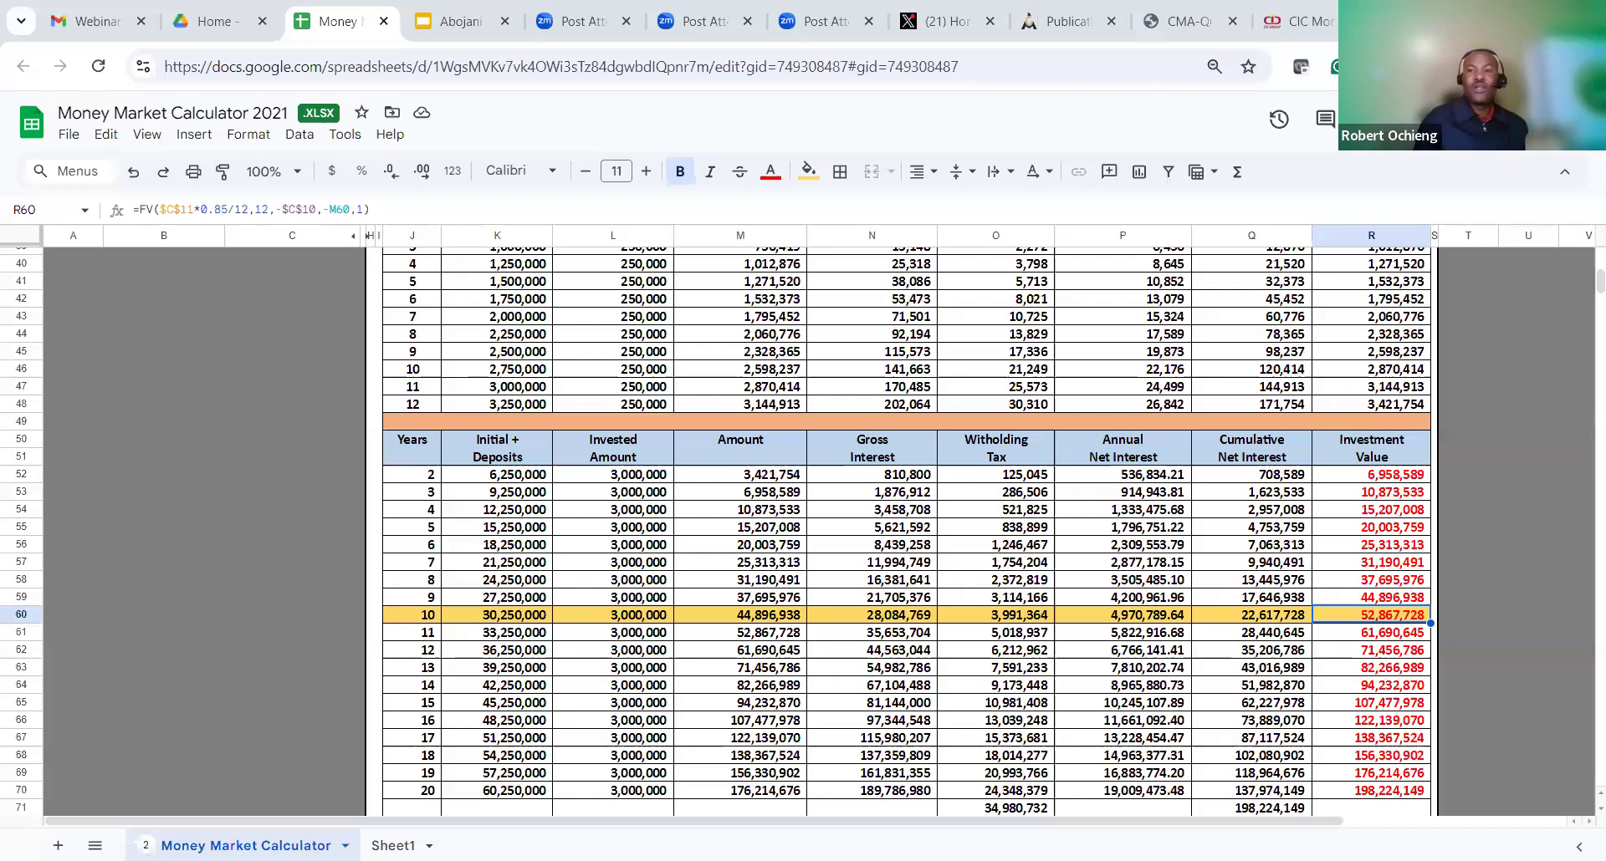
Open the Central Bank of Kenya website, centralbank.go.ke, in a new browser tab and reveal its Core Functions options
{"action": "key", "text": "ctrl+t"}
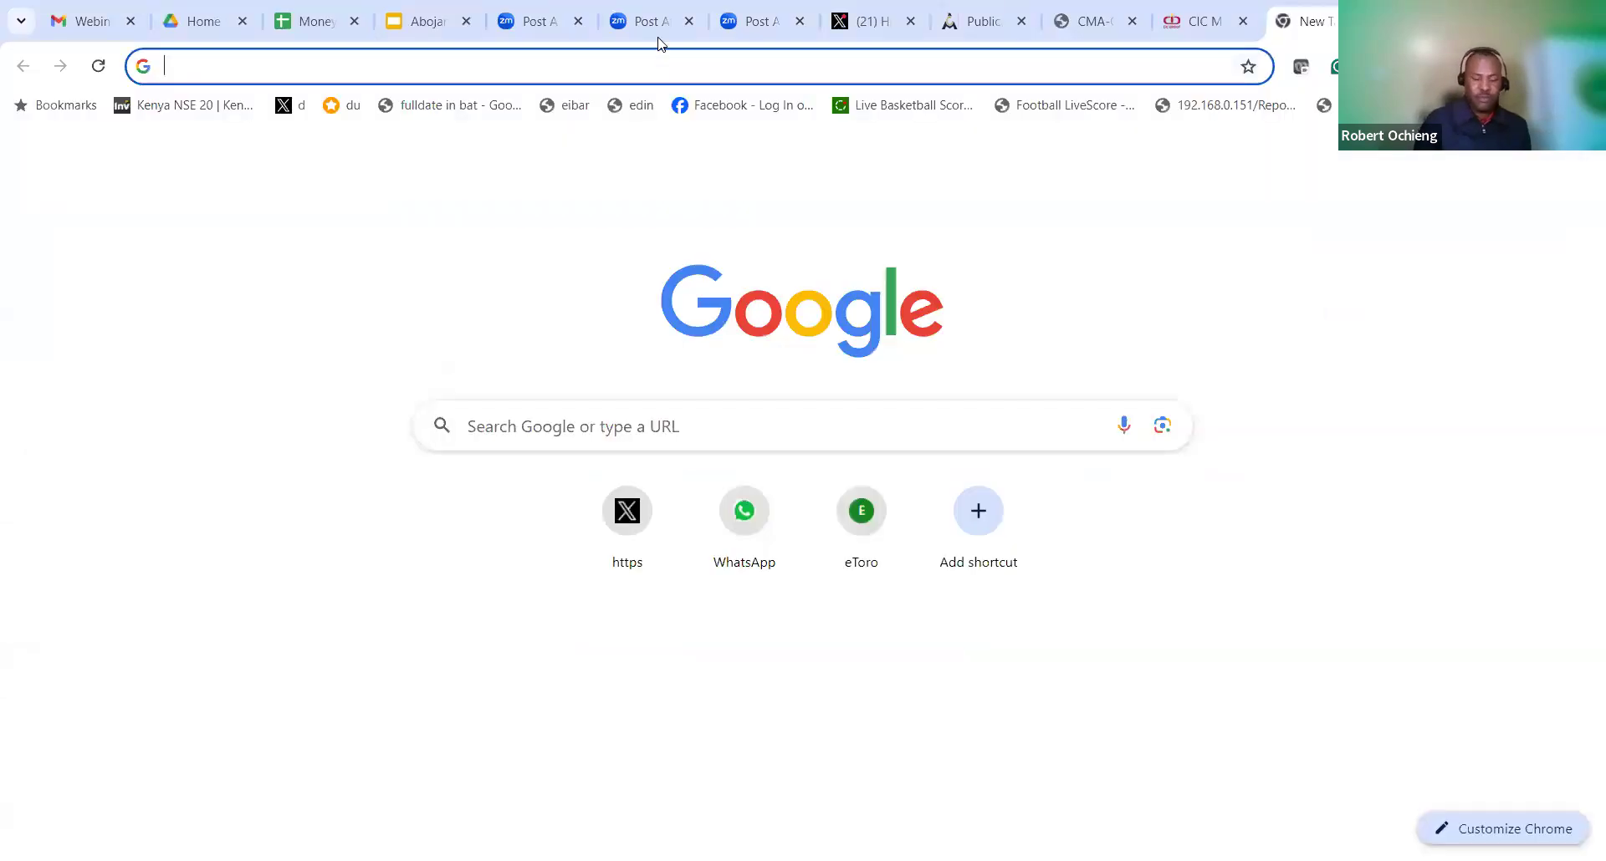
{"action": "type", "text": "cen"}
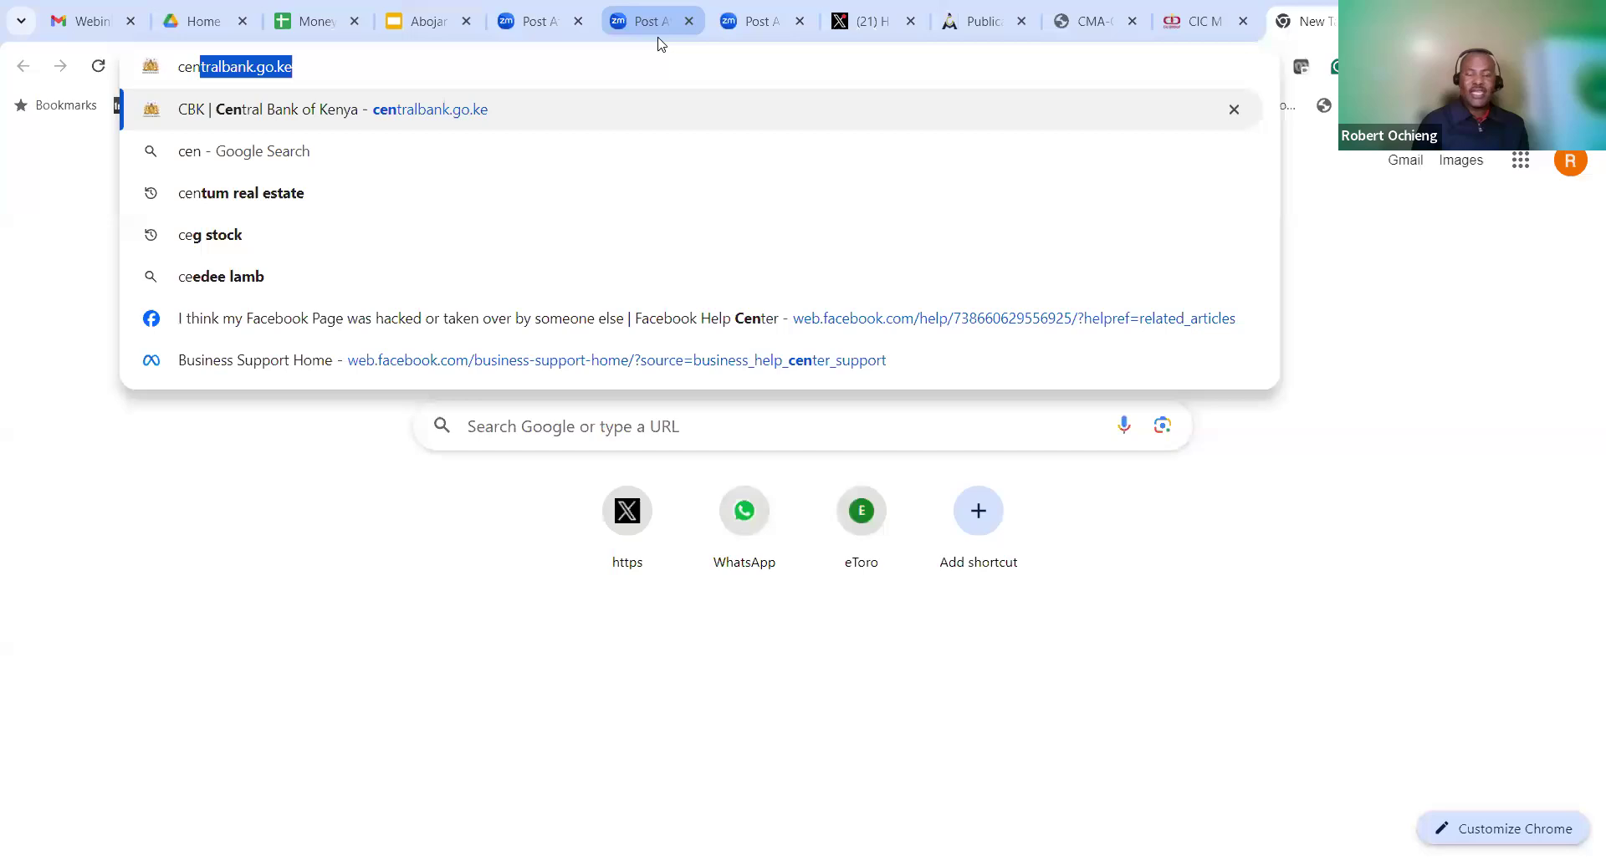
{"action": "key", "text": "Return"}
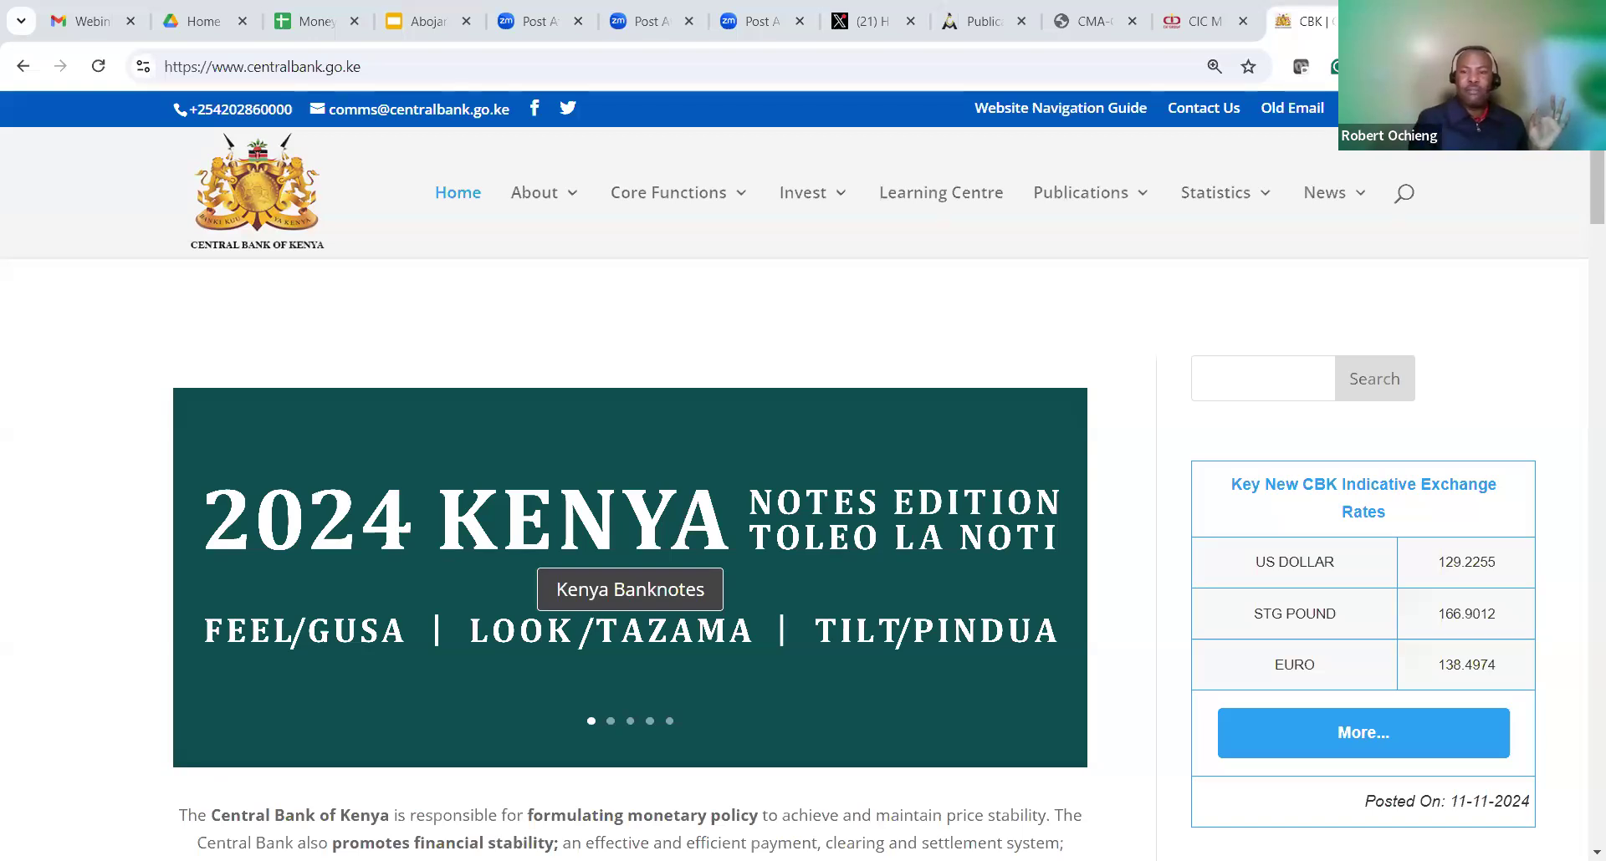
{"action": "mouse_move", "coordinate": [668, 193]}
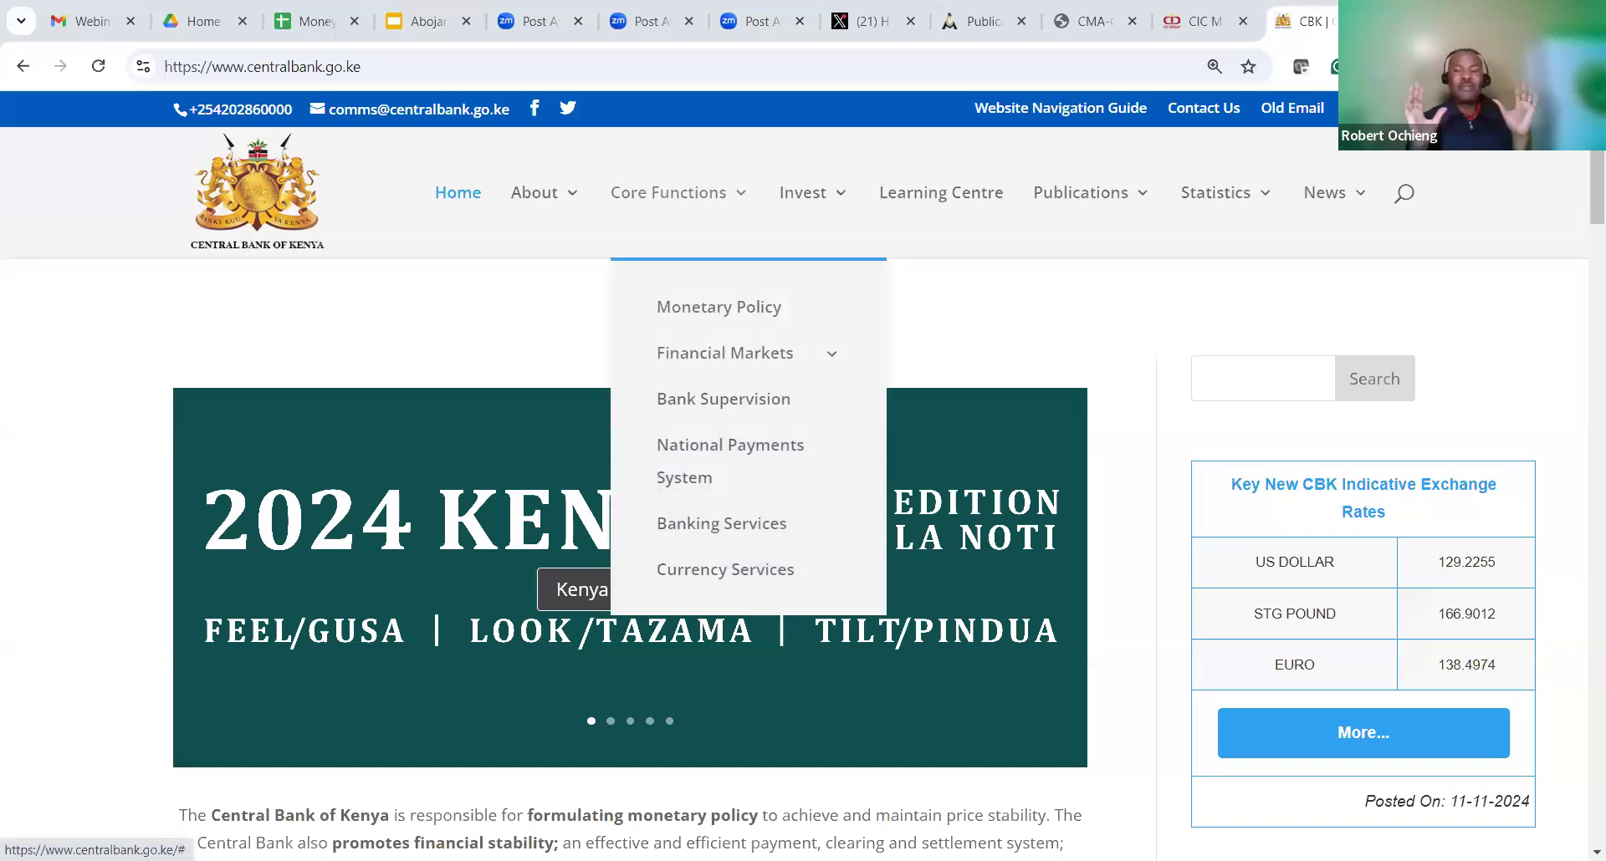